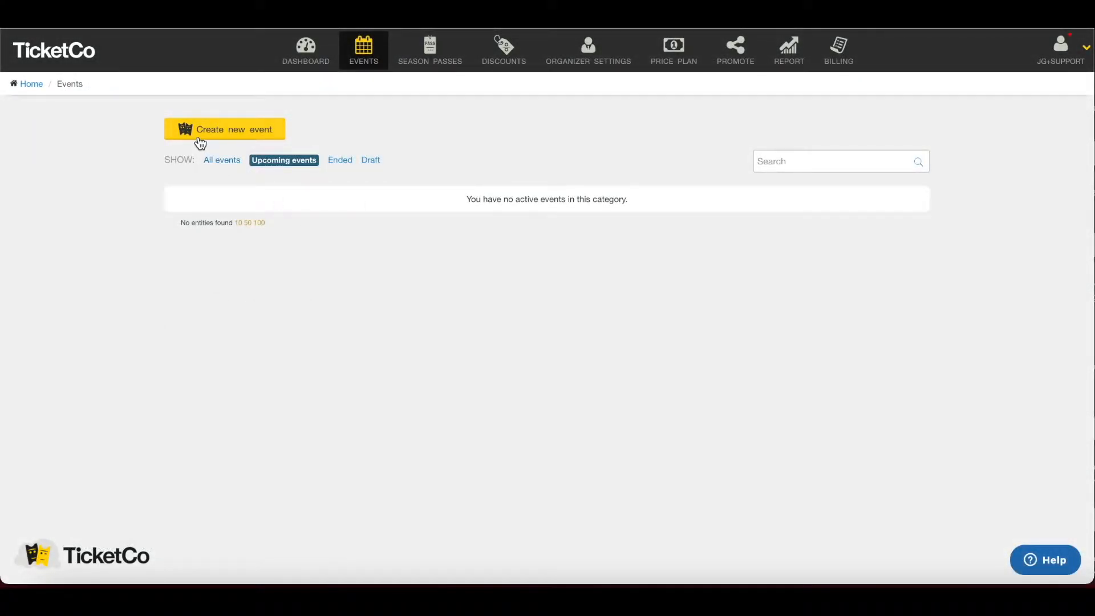
left_click(200, 131)
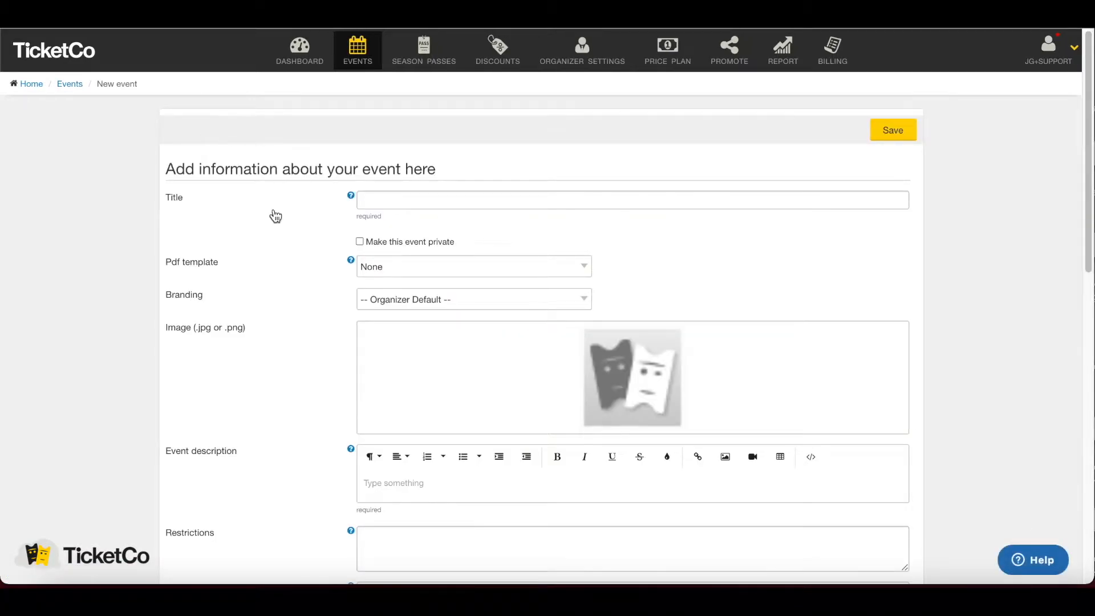
scroll(276, 216, "down", 1)
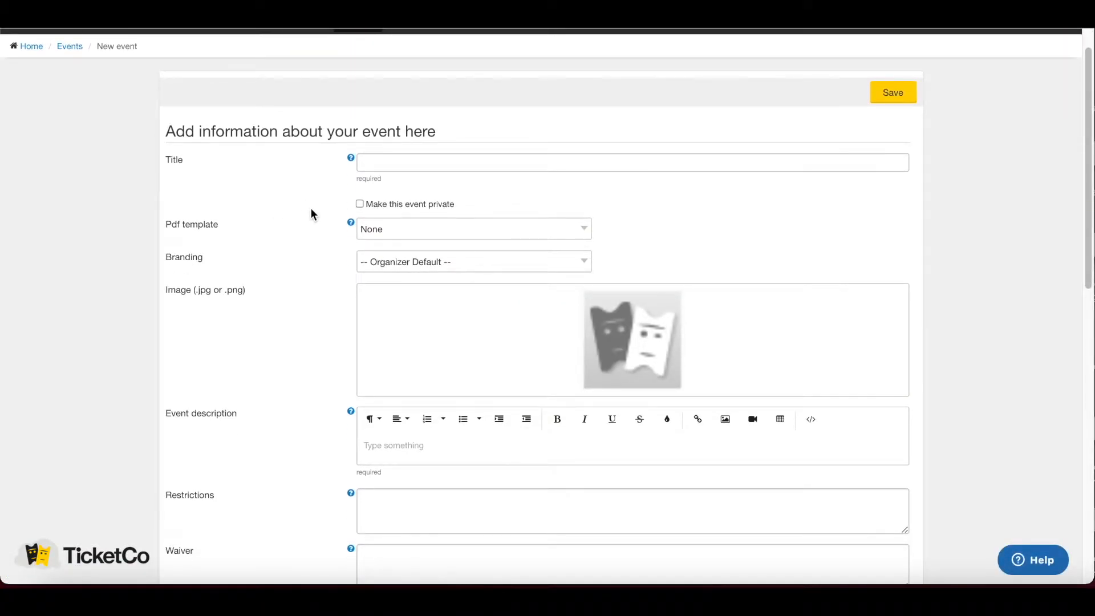
scroll(305, 211, "down", 2)
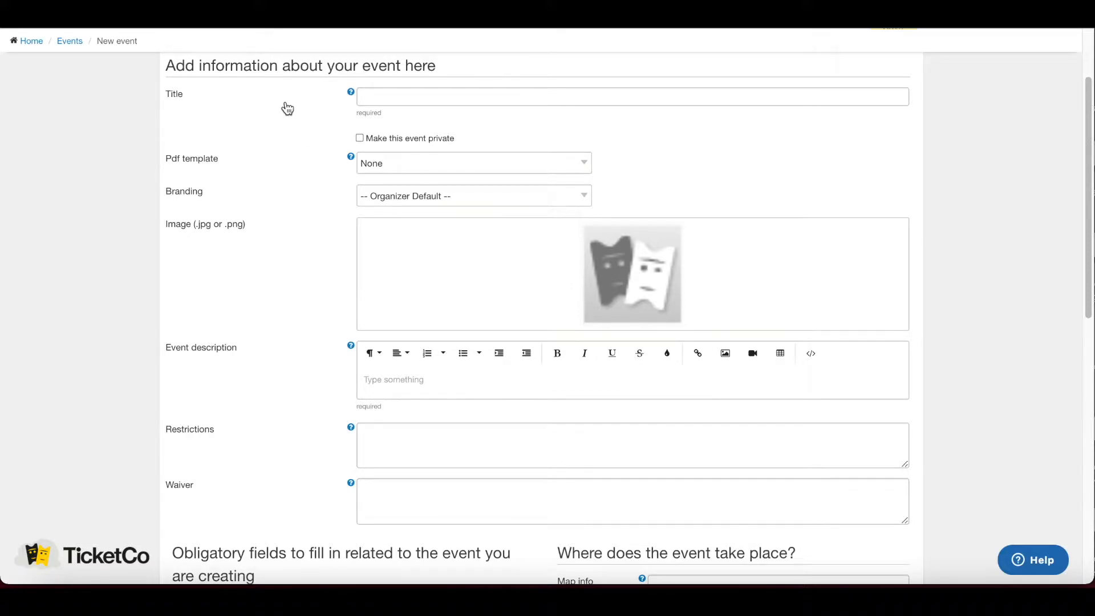
scroll(314, 108, "down", 2)
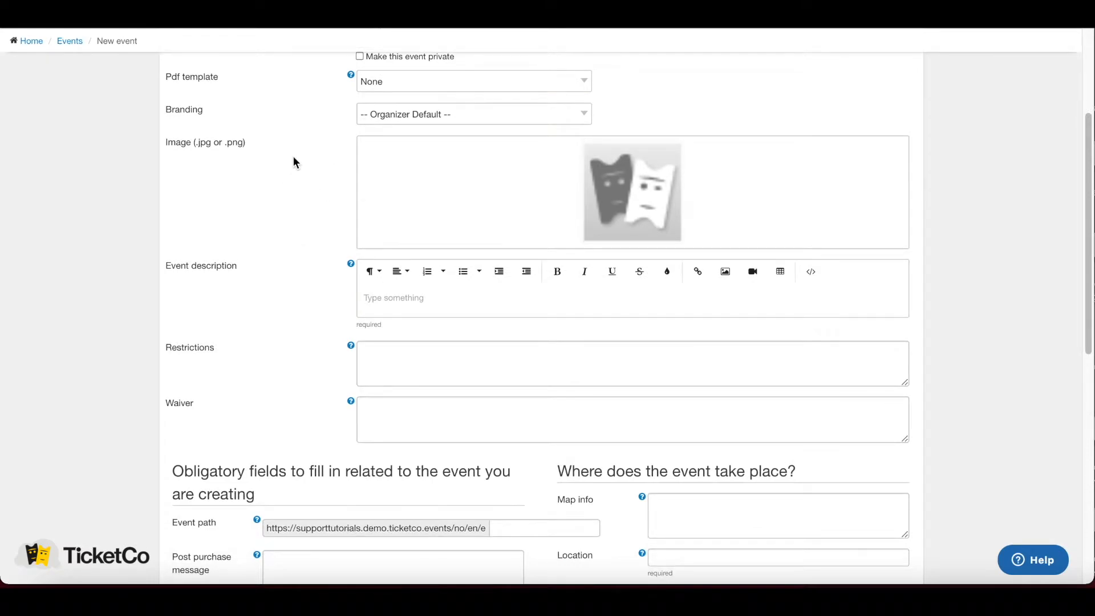
scroll(293, 187, "down", 2)
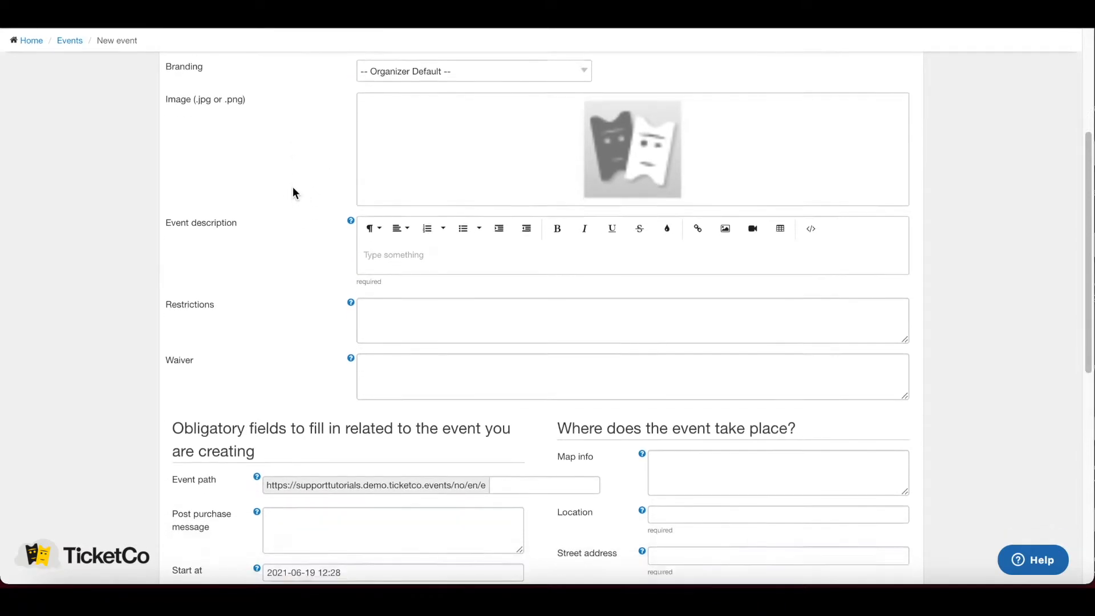
left_click(372, 222)
scroll(248, 223, "down", 3)
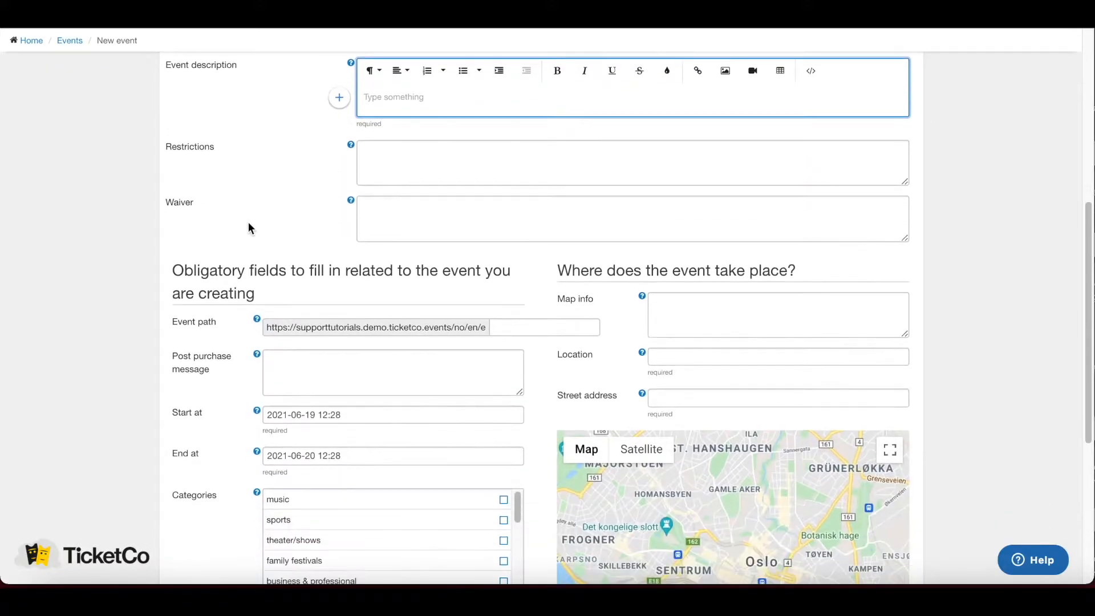
scroll(308, 149, "down", 1)
scroll(310, 154, "down", 2)
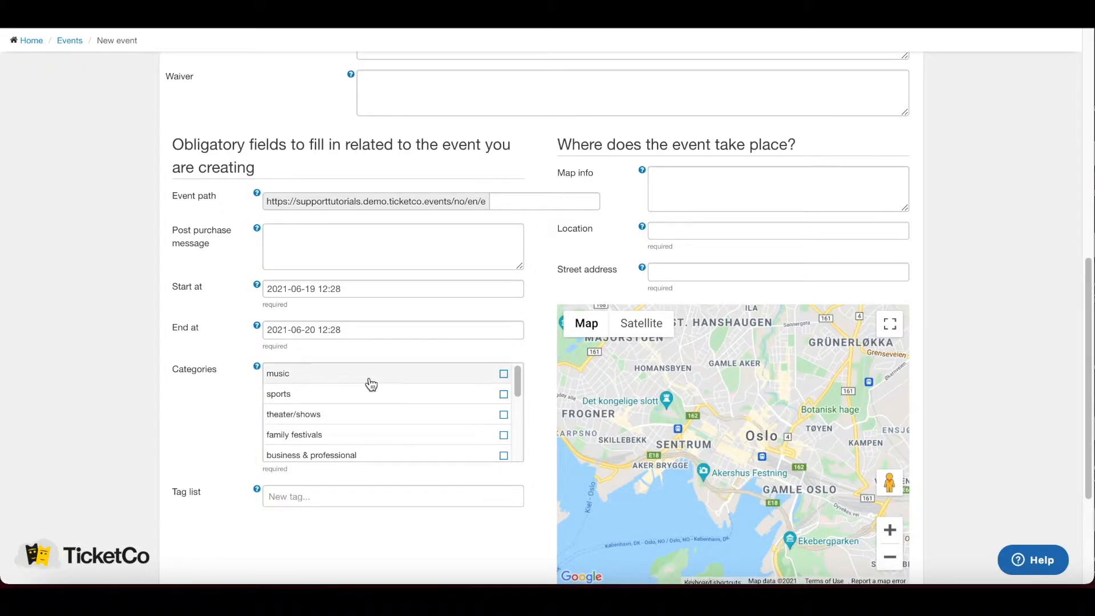
scroll(378, 399, "down", 1)
scroll(381, 403, "down", 2)
scroll(202, 395, "down", 1)
scroll(200, 391, "down", 1)
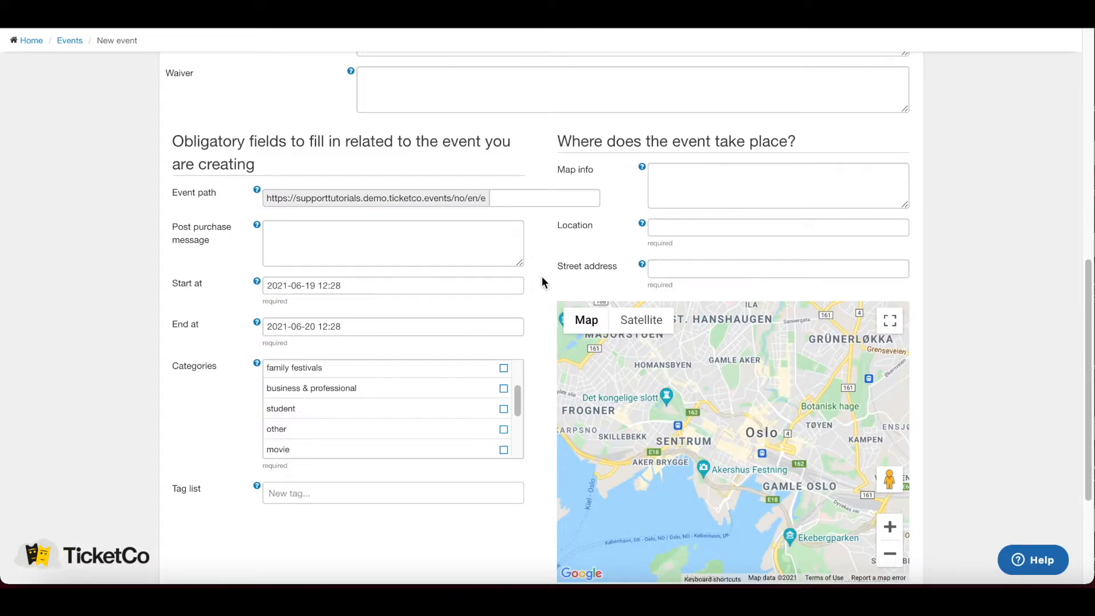
scroll(533, 305, "up", 2)
scroll(532, 305, "up", 5)
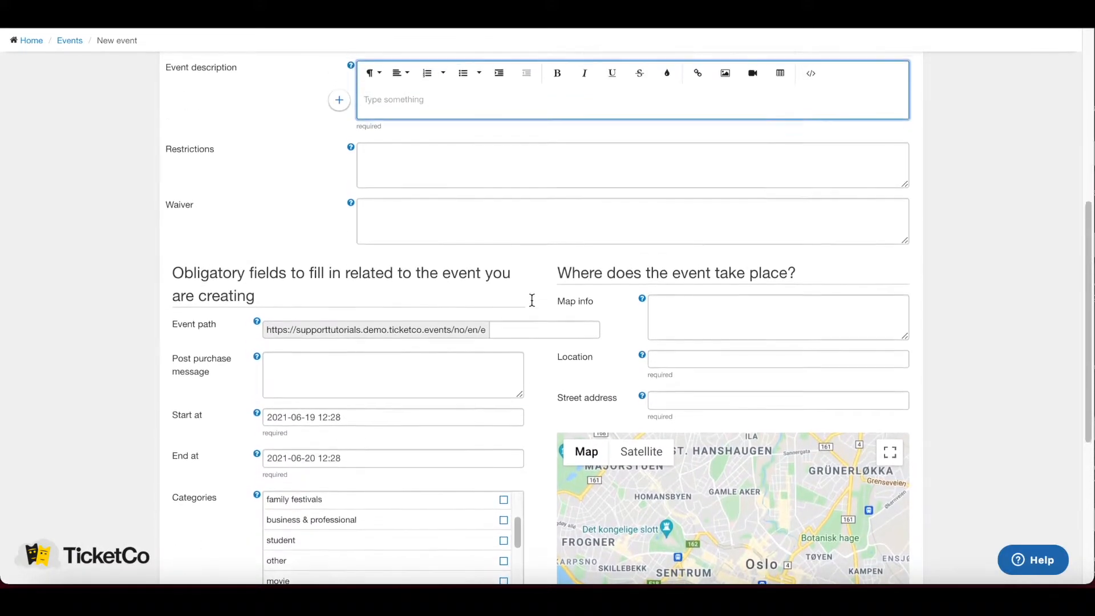
scroll(532, 300, "up", 1)
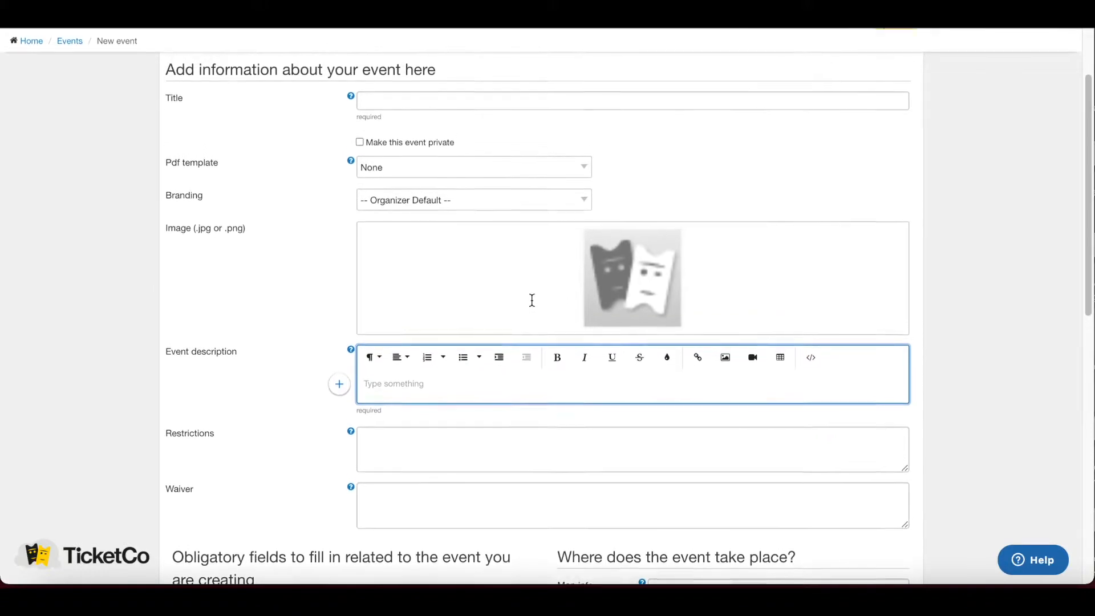
scroll(487, 372, "up", 2)
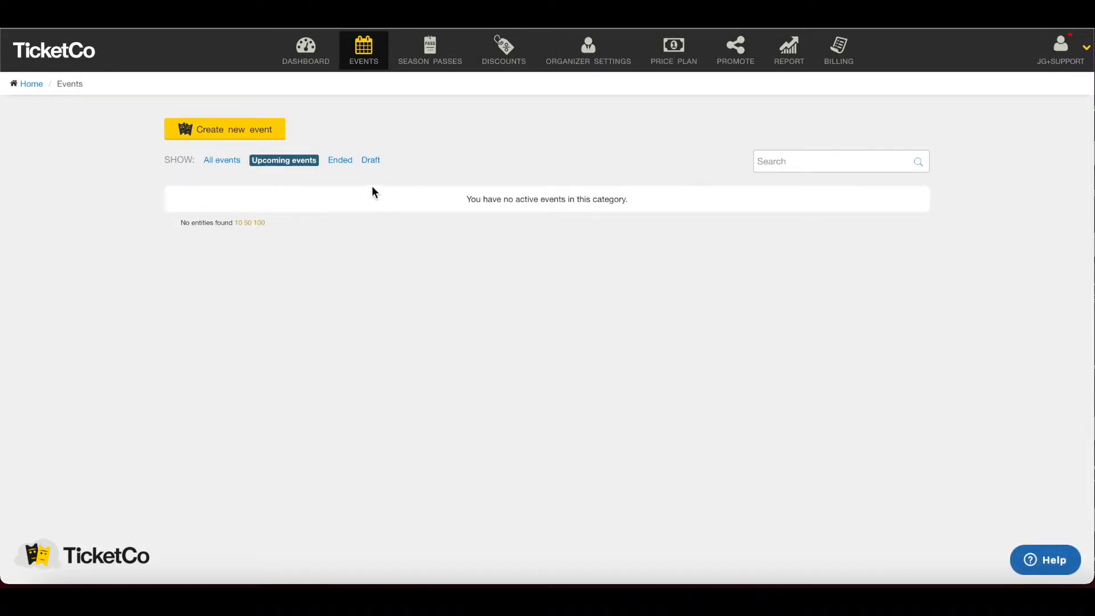
- Filter to draft events and open the Football Match 1 event page to its ticket types
left_click(371, 162)
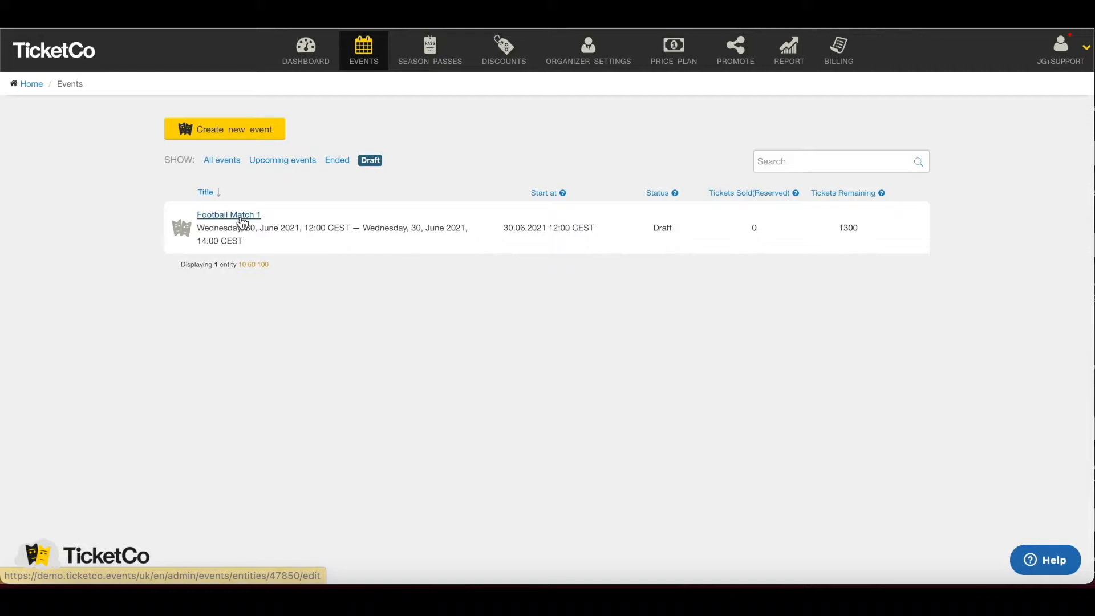
left_click(240, 215)
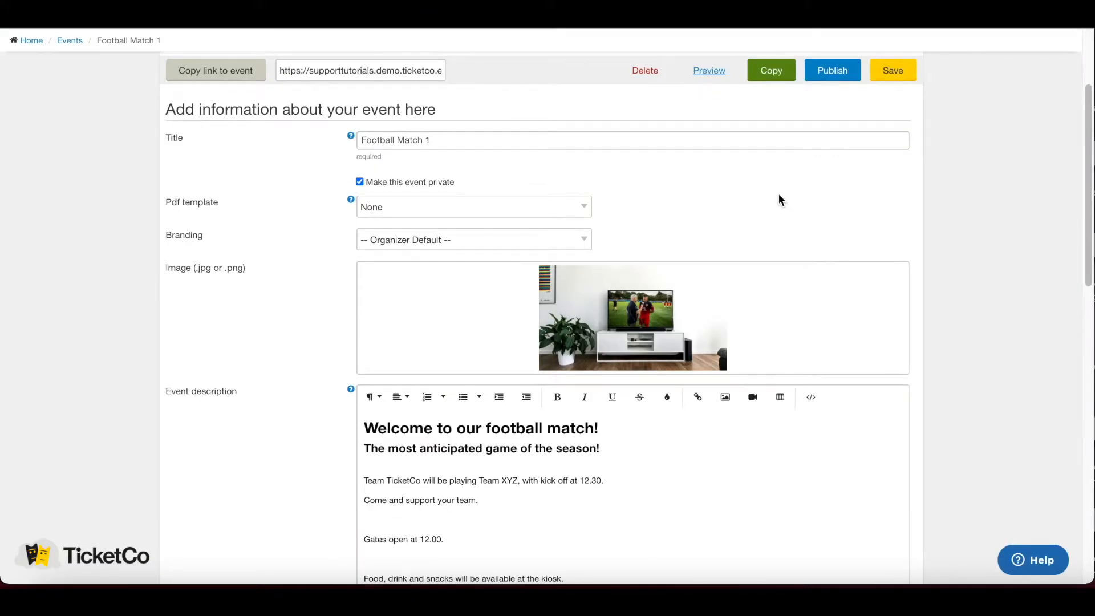
left_click(707, 75)
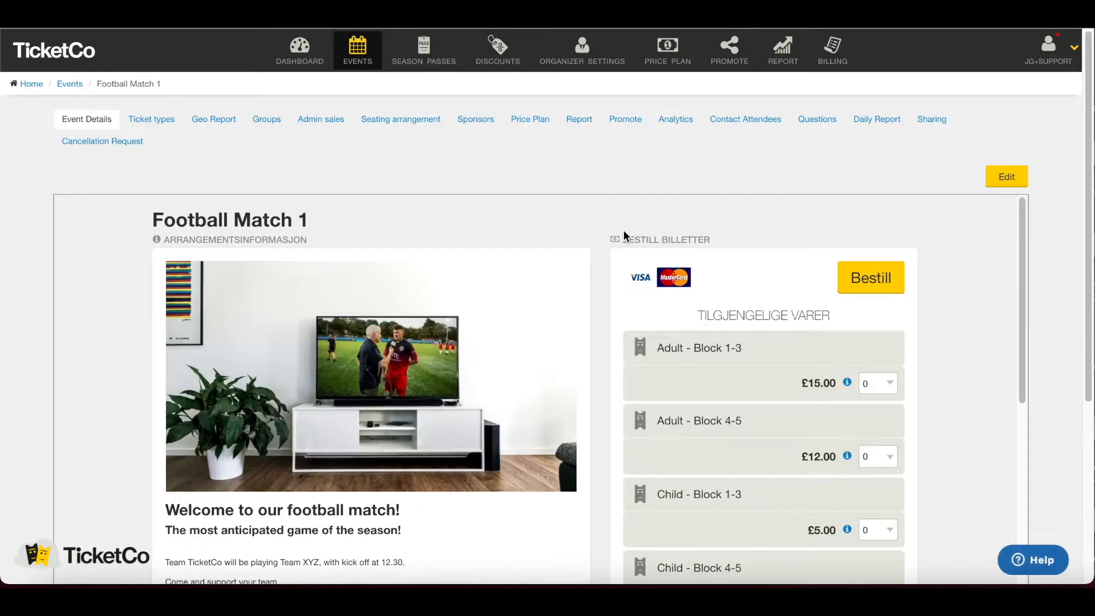
scroll(623, 230, "down", 2)
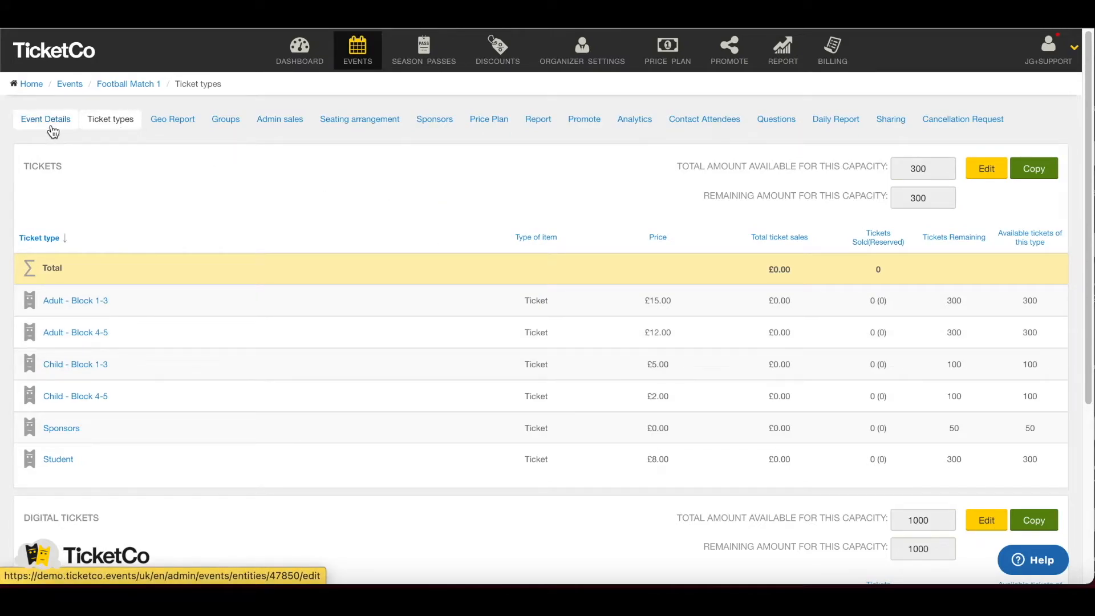
- Review the Ticket types page and make the Tickets capacity's six ticket types editable
scroll(317, 195, "down", 3)
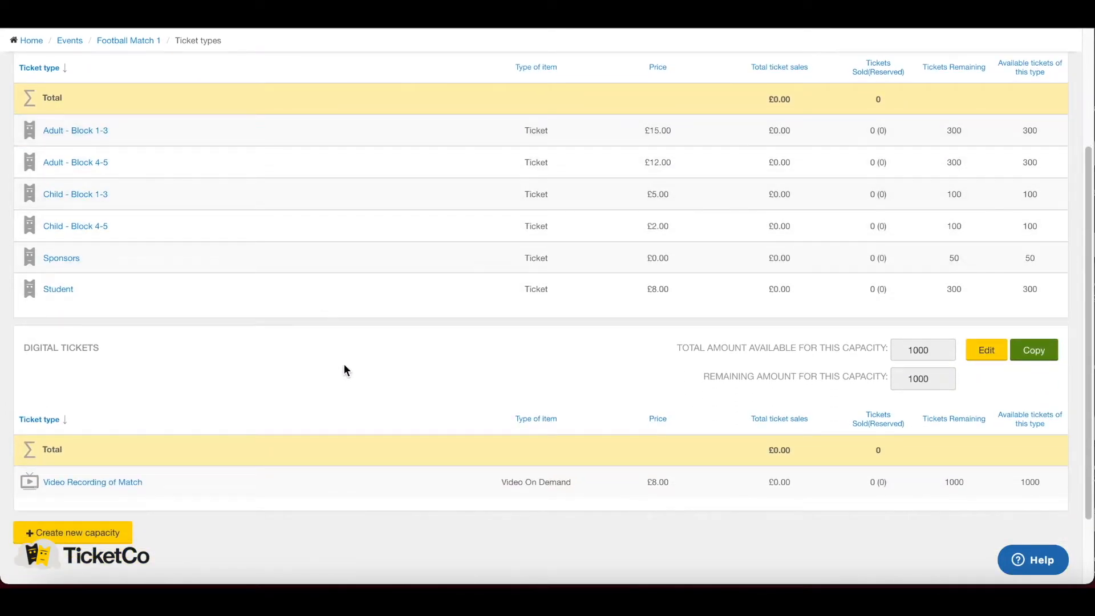
scroll(344, 365, "up", 1)
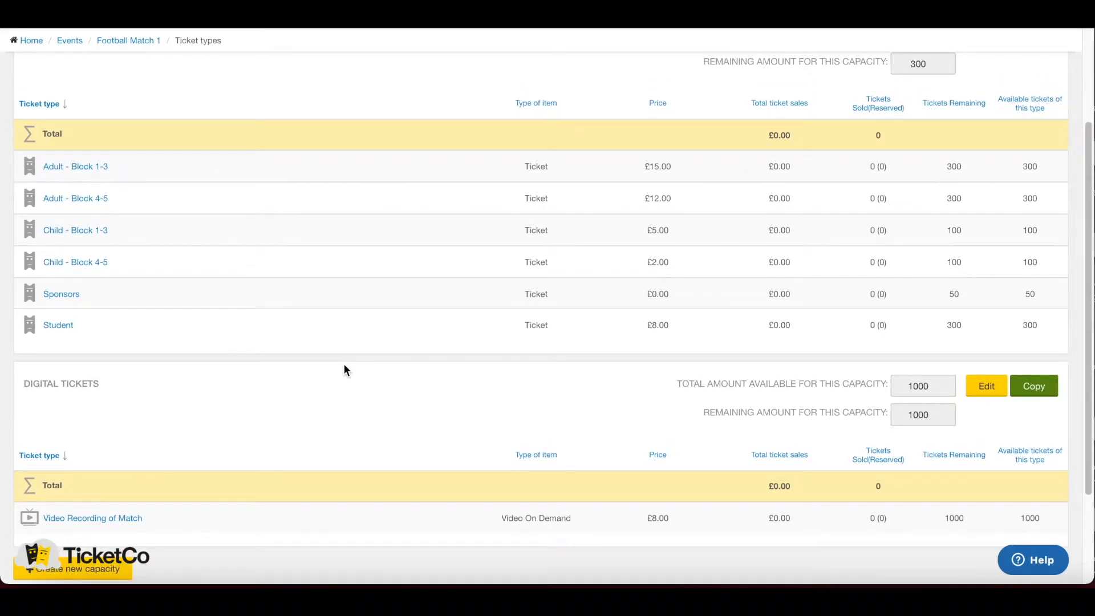
scroll(343, 364, "up", 2)
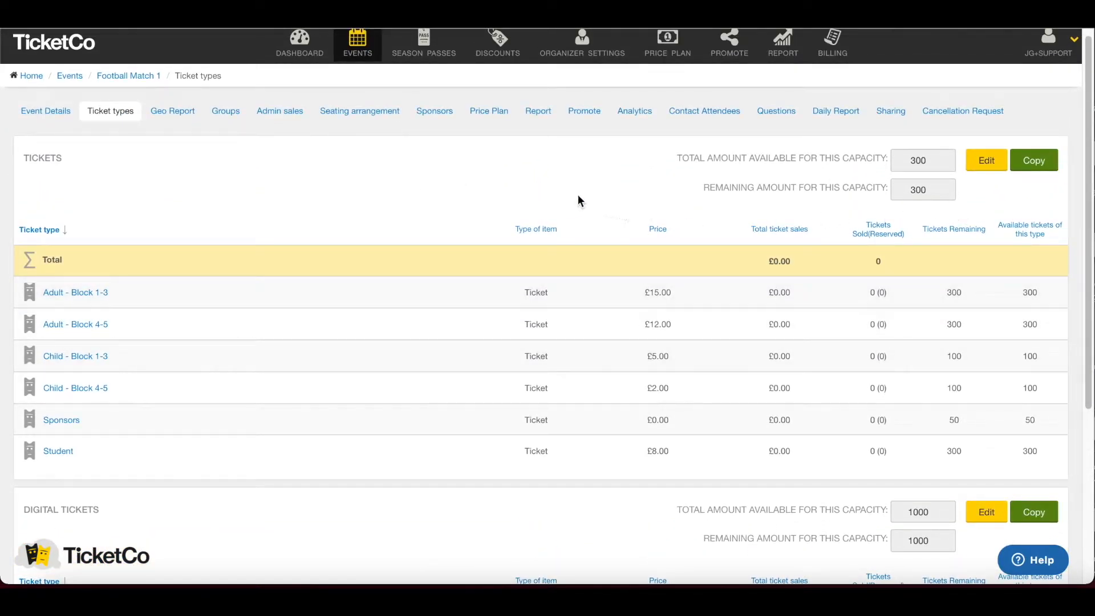
left_click(983, 165)
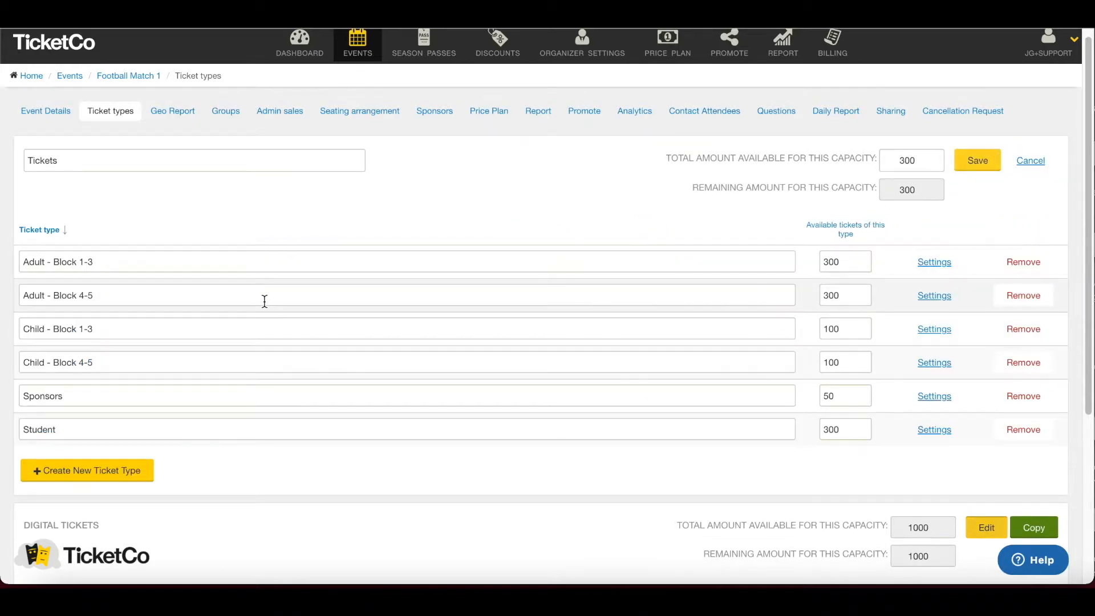
- Create a new ticket type under Tickets, with defaults of 300 tickets and 10 per order
left_click(125, 480)
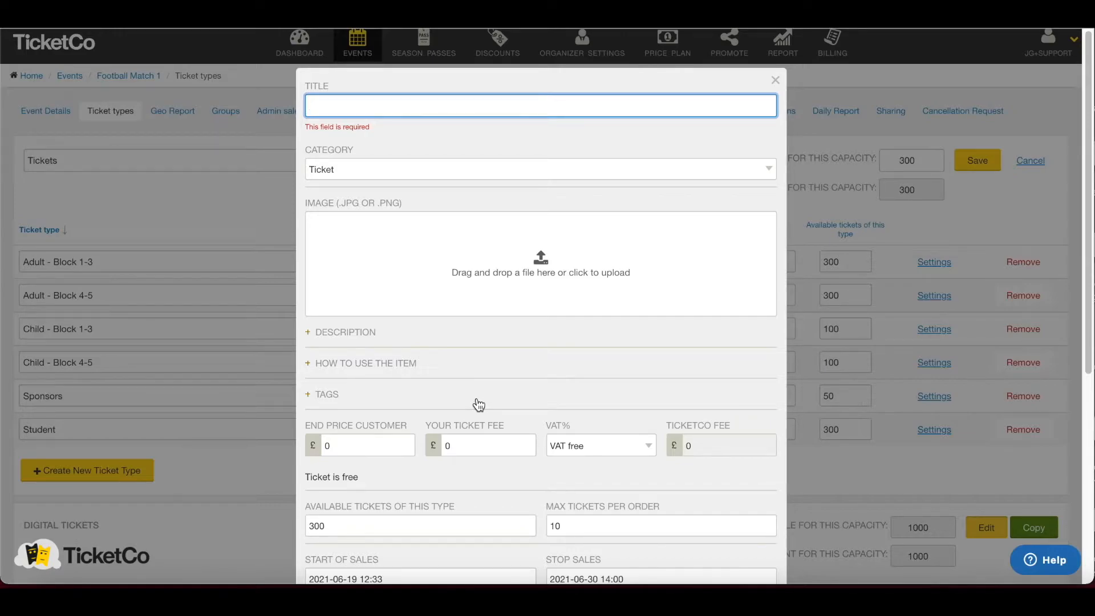
- Title the new ticket type 'VIPs', keep its category as Ticket, and expand its description
type("VIPs")
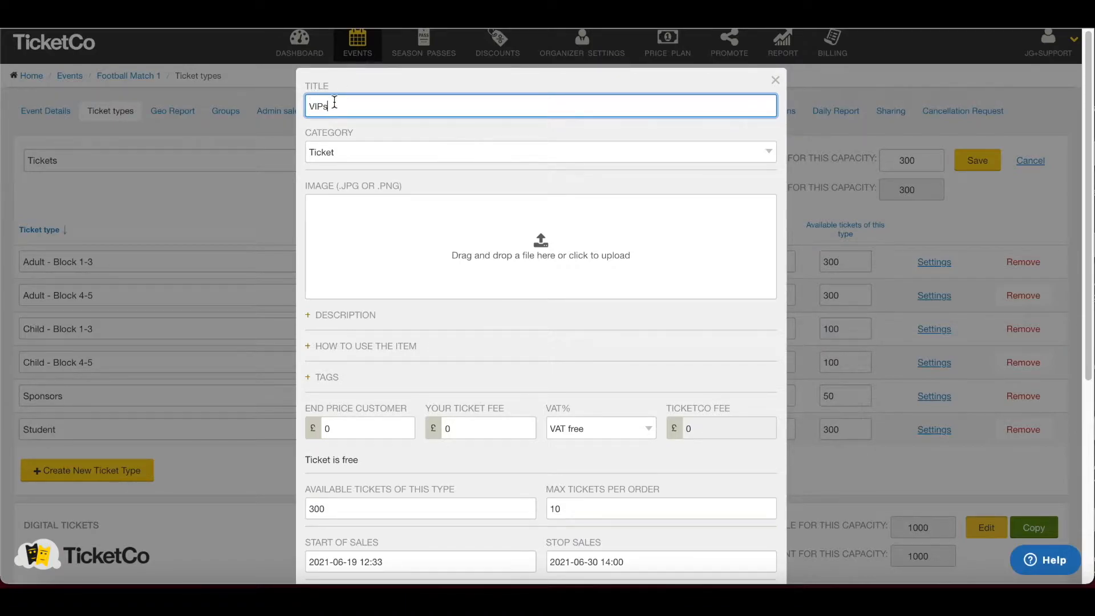
left_click(379, 151)
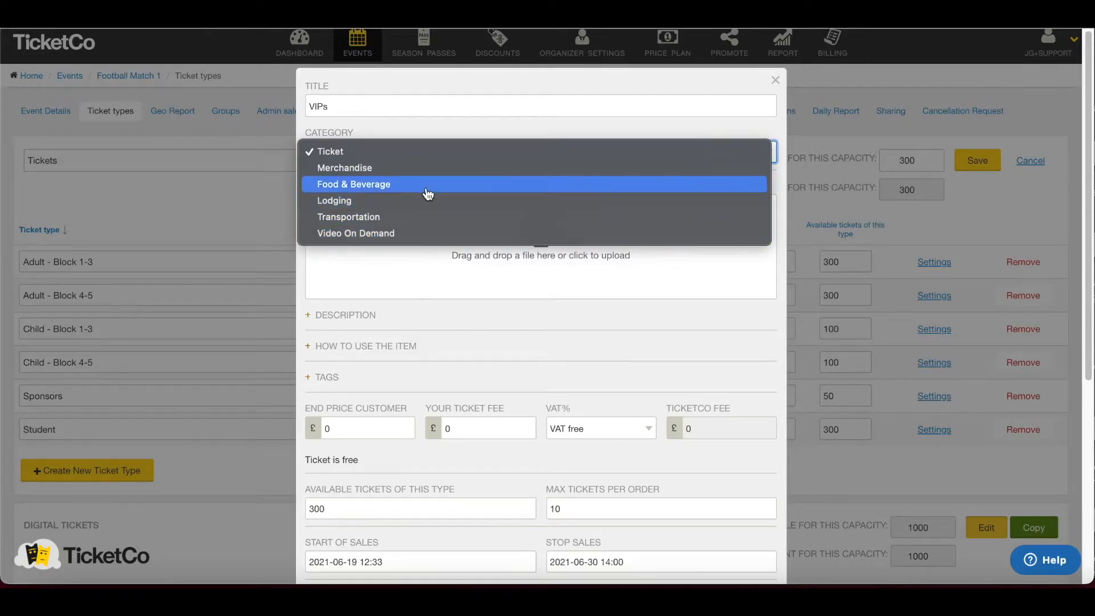
left_click(400, 157)
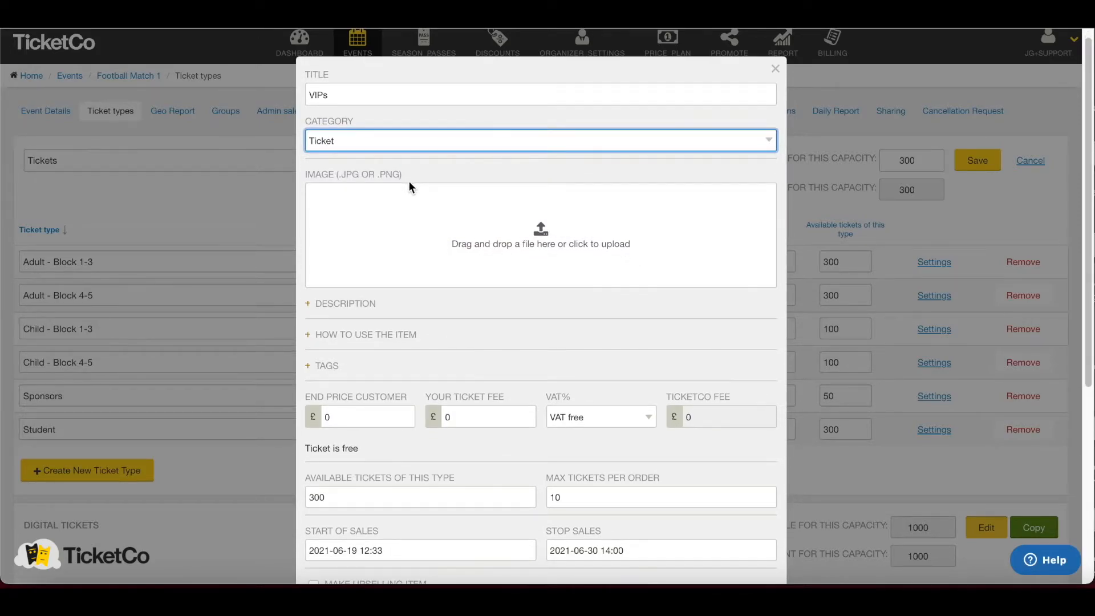
scroll(408, 180, "down", 2)
left_click(346, 178)
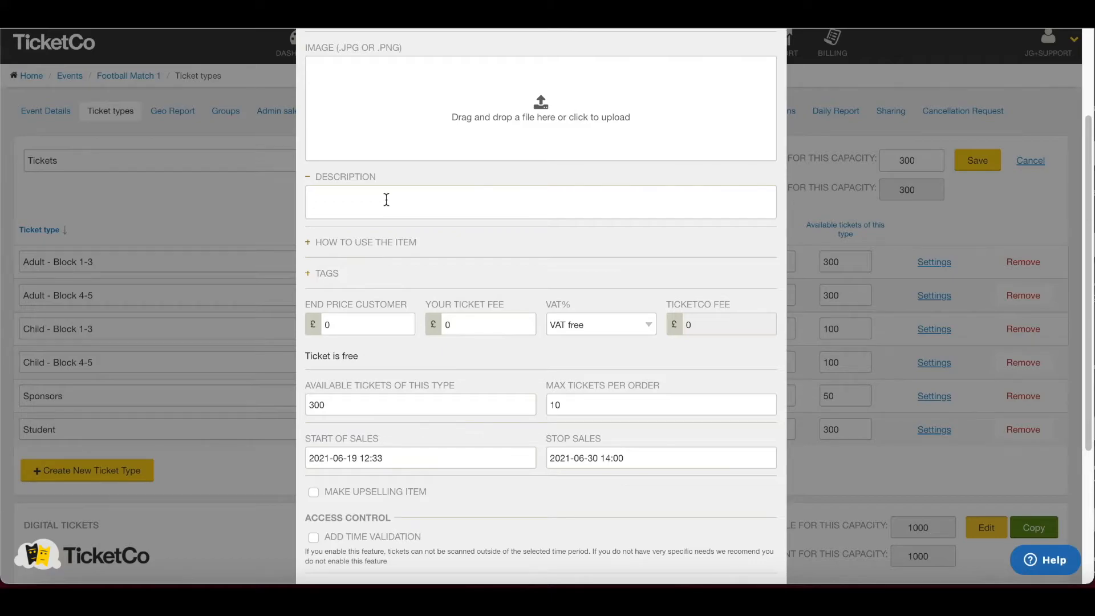
- Expand 'How to use the item' and change the VIPs end customer price from 0 to £3
scroll(384, 200, "down", 1)
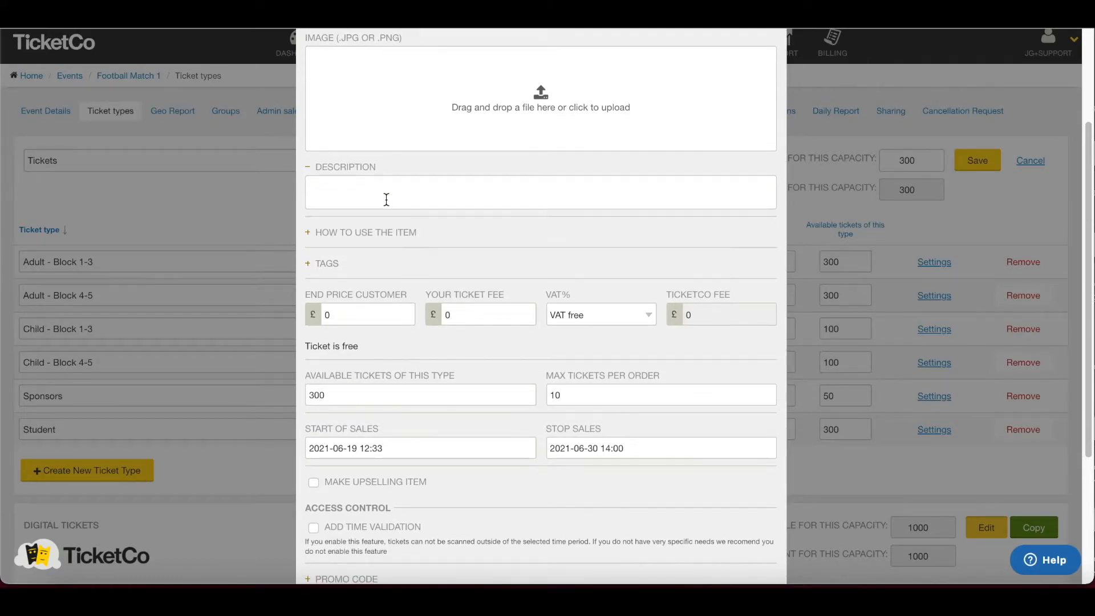
left_click(353, 235)
scroll(459, 245, "down", 2)
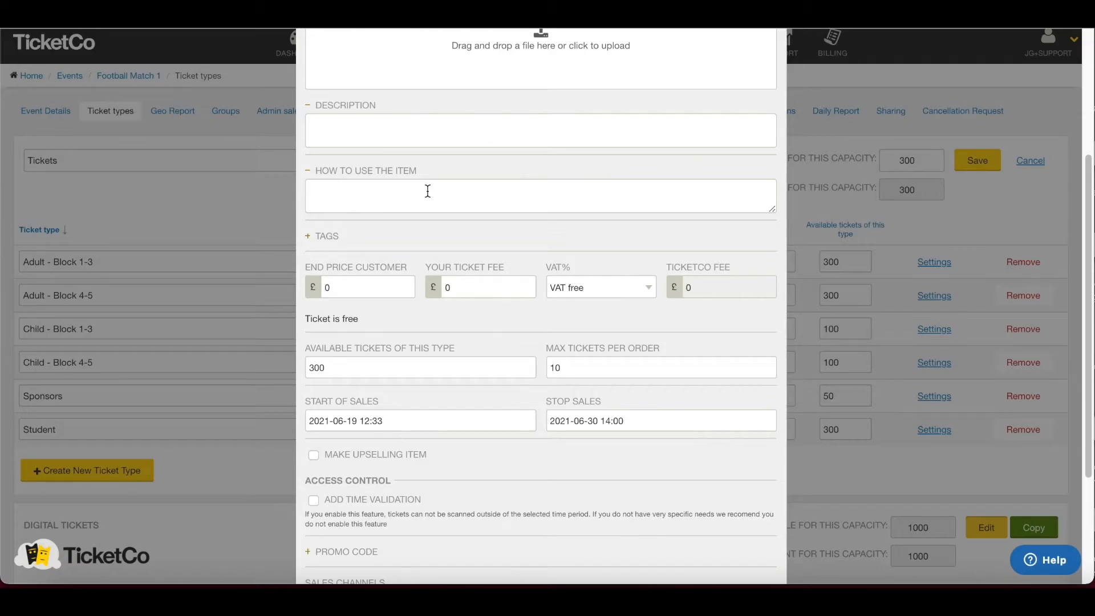
scroll(422, 193, "down", 2)
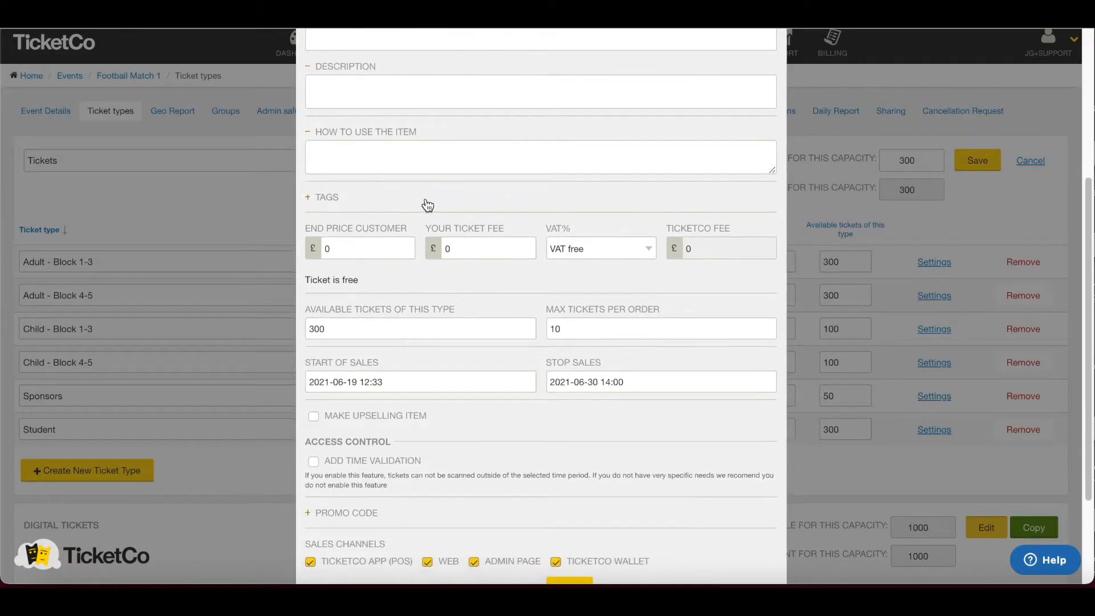
scroll(418, 250, "down", 1)
left_click(329, 216)
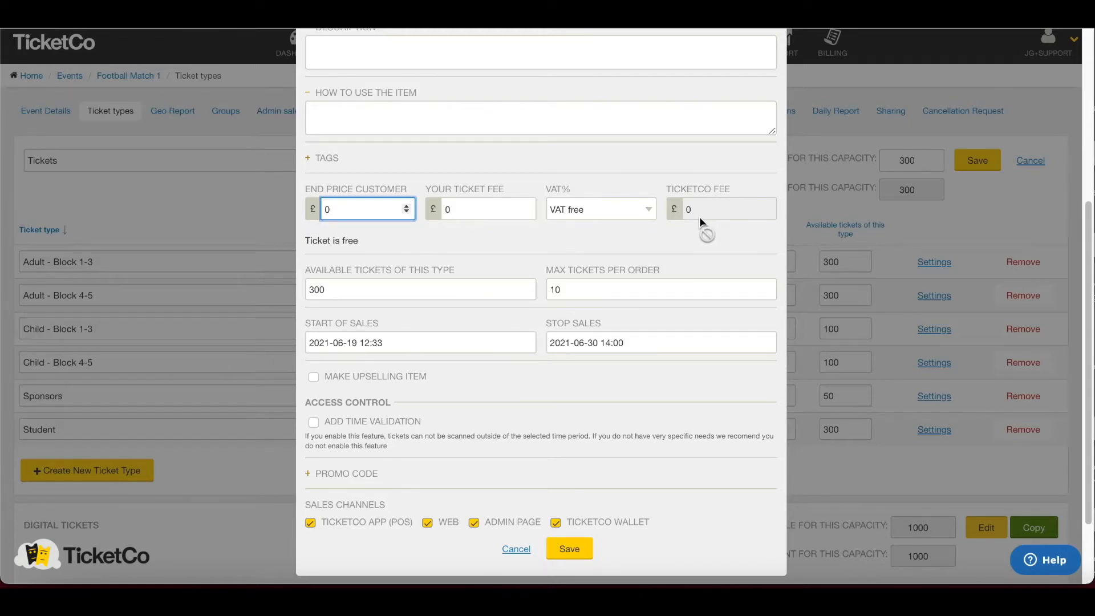
scroll(699, 216, "down", 1)
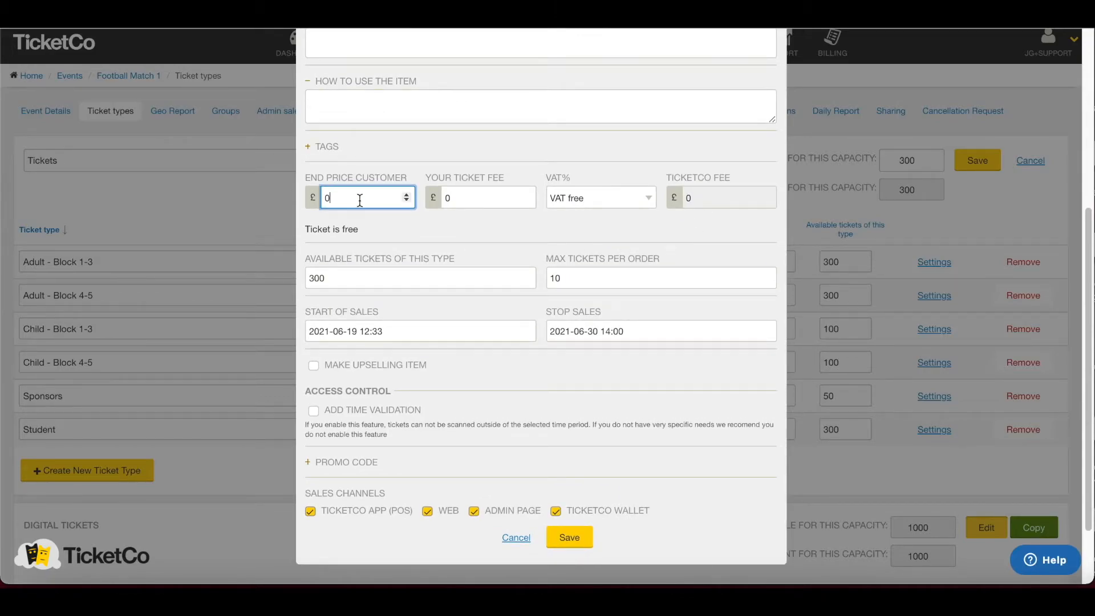
scroll(378, 225, "down", 1)
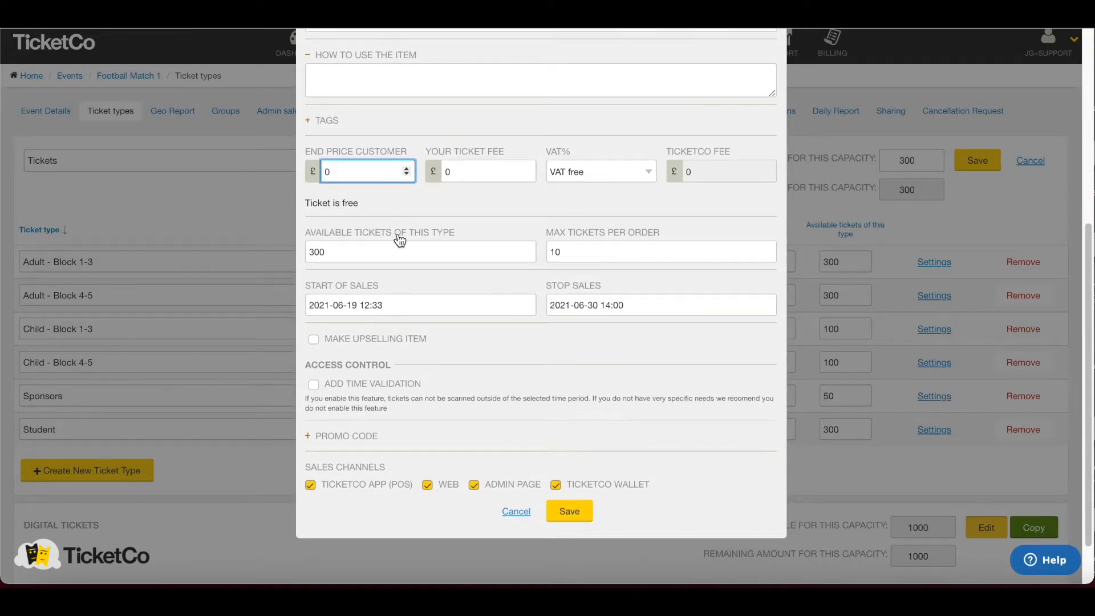
key("BackSpace")
type("3")
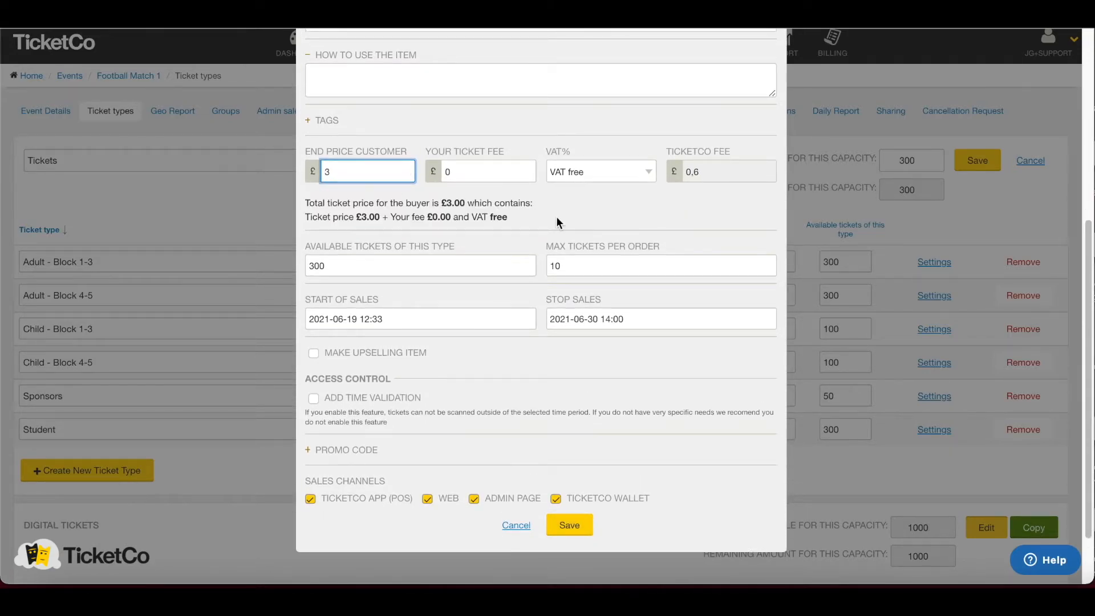
scroll(549, 227, "down", 1)
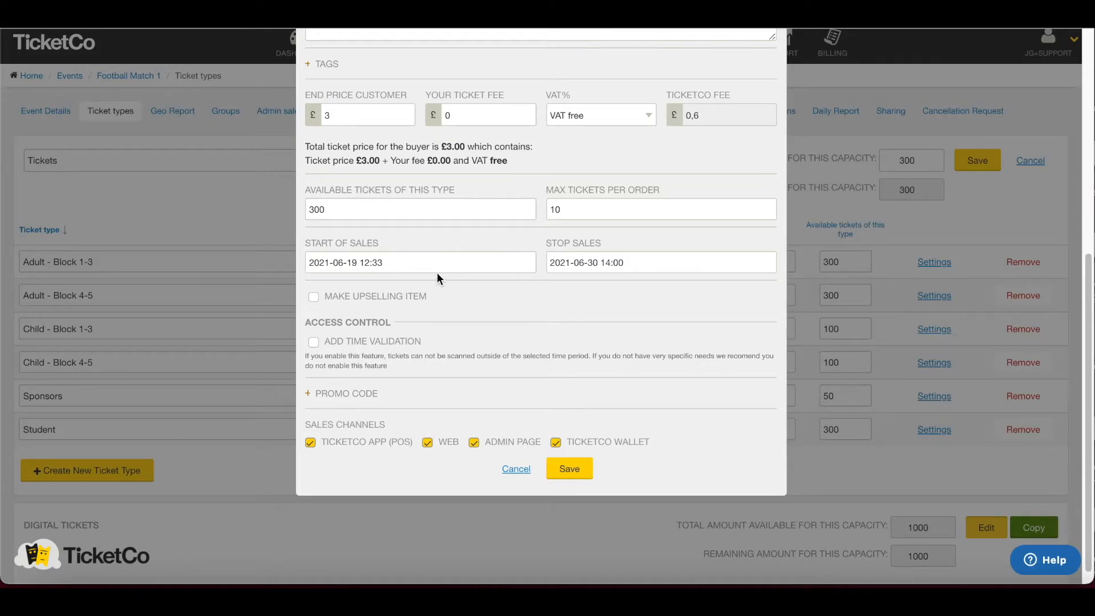
scroll(434, 269, "down", 1)
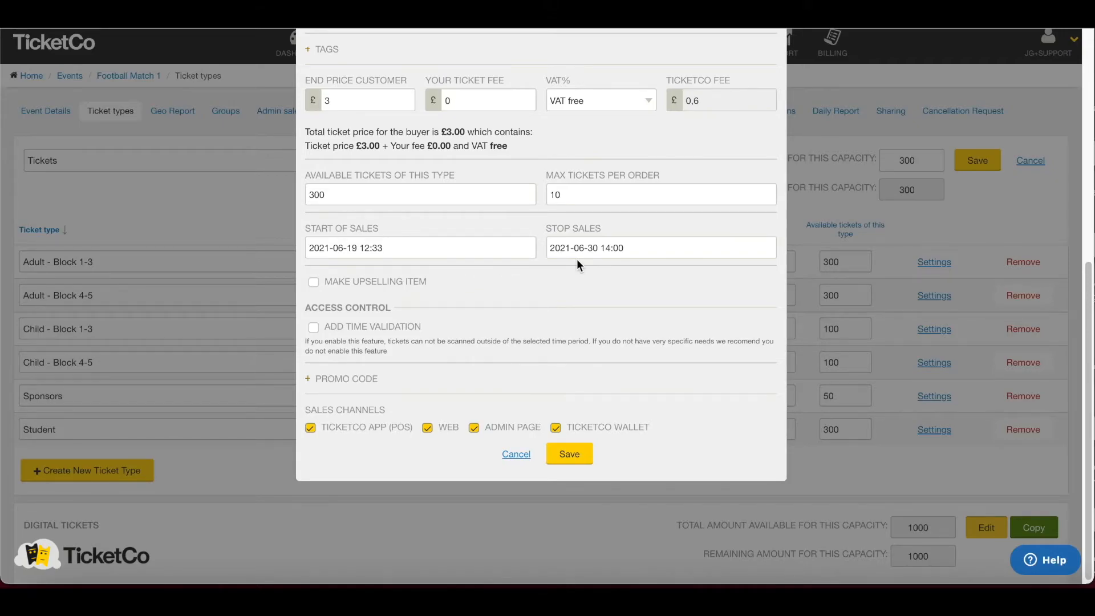
- Require promo code 'Vip2021' to buy VIPs tickets, then save the ticket type
scroll(580, 266, "down", 1)
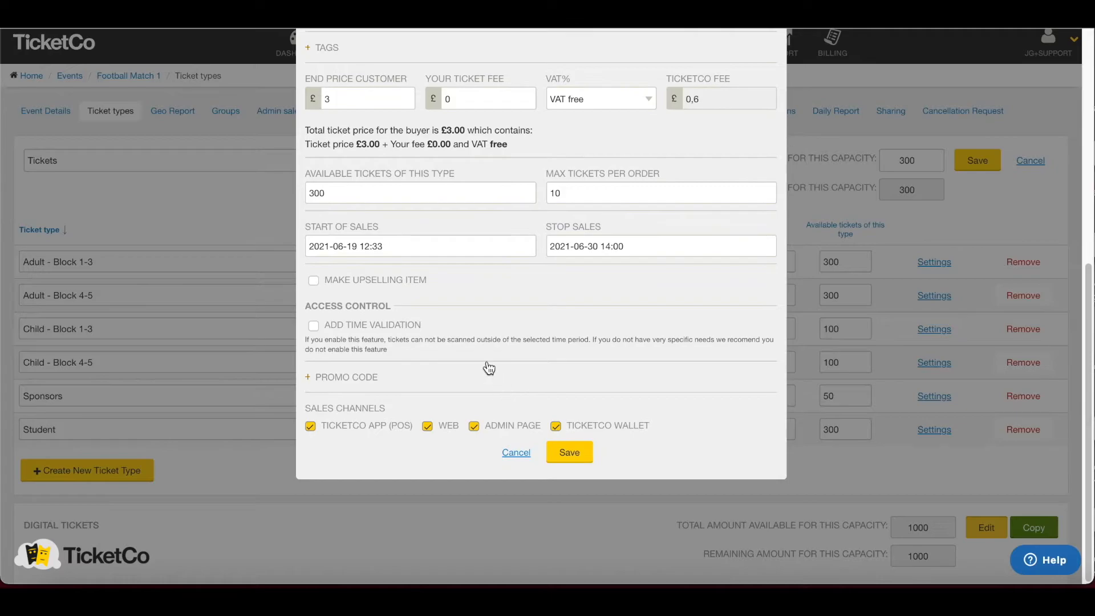
left_click(390, 379)
scroll(486, 357, "down", 1)
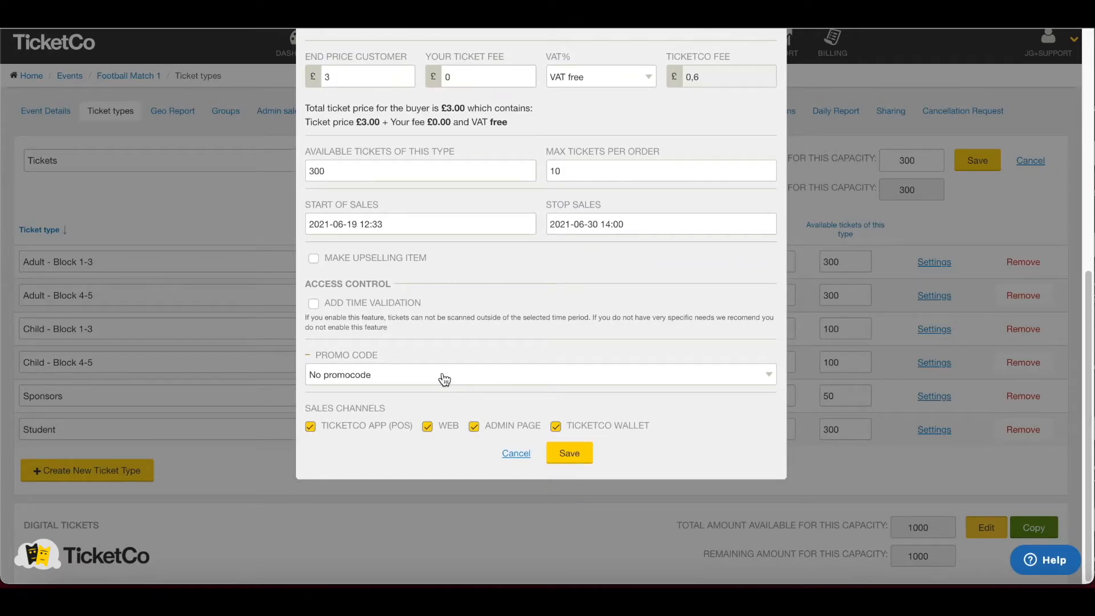
left_click(440, 377)
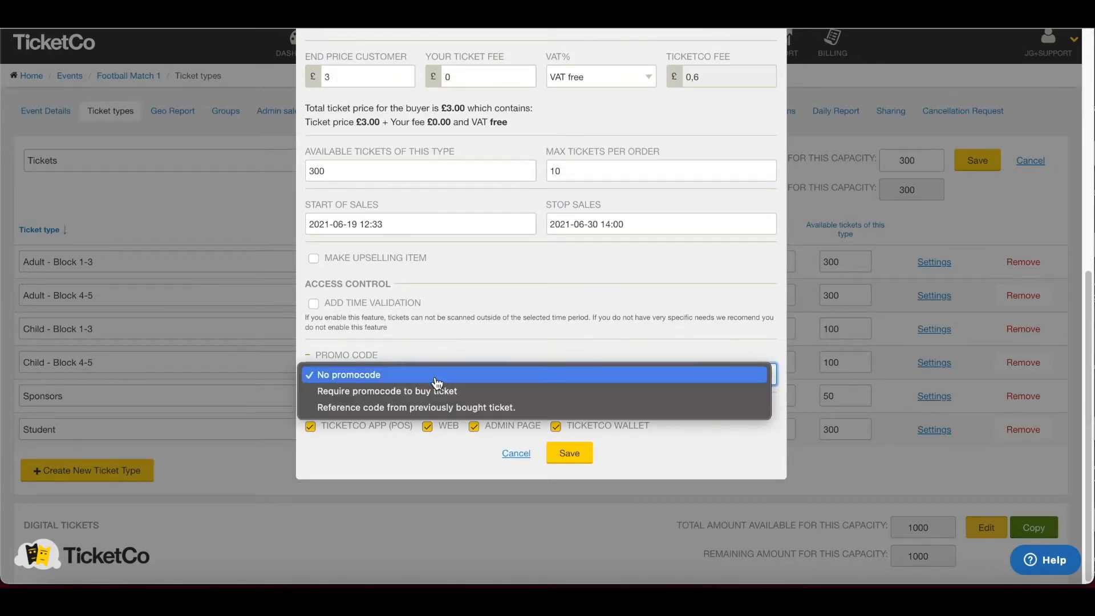
left_click(374, 394)
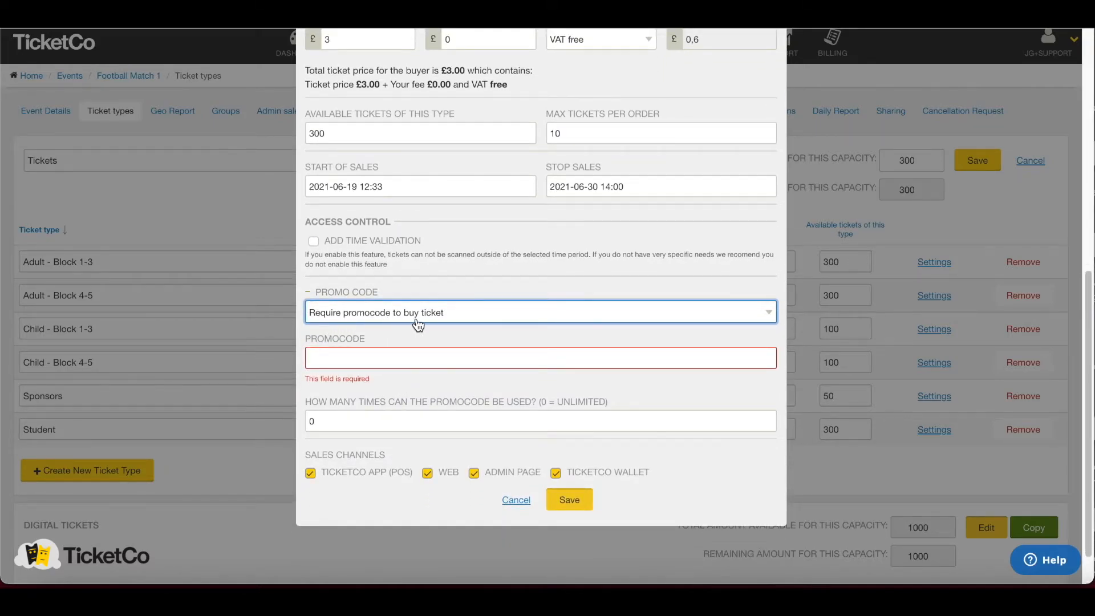
left_click(381, 353)
type("Vip2021")
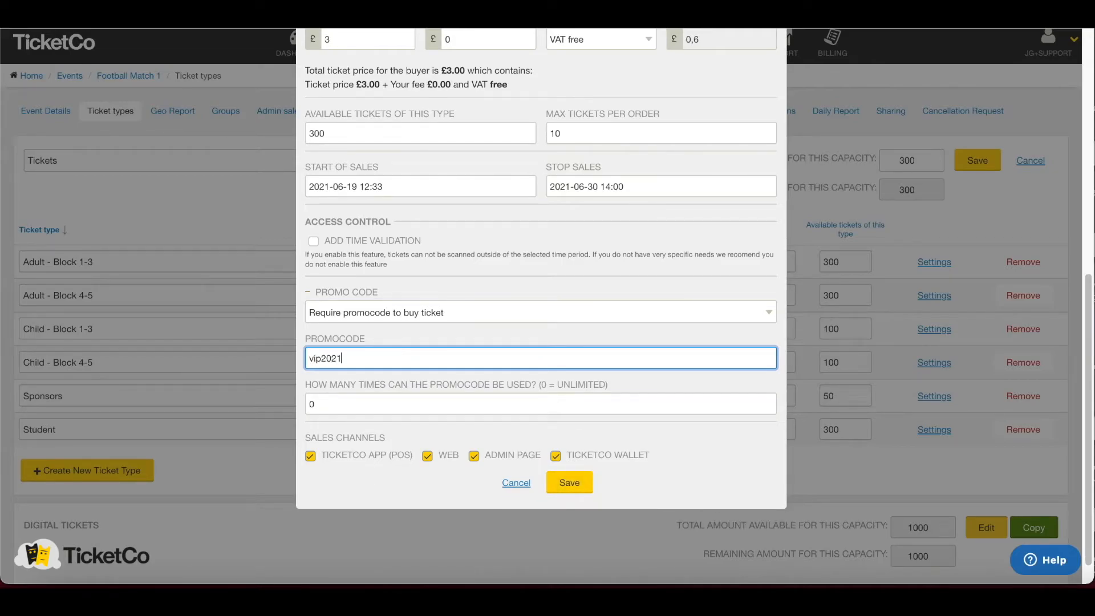
scroll(415, 334, "down", 1)
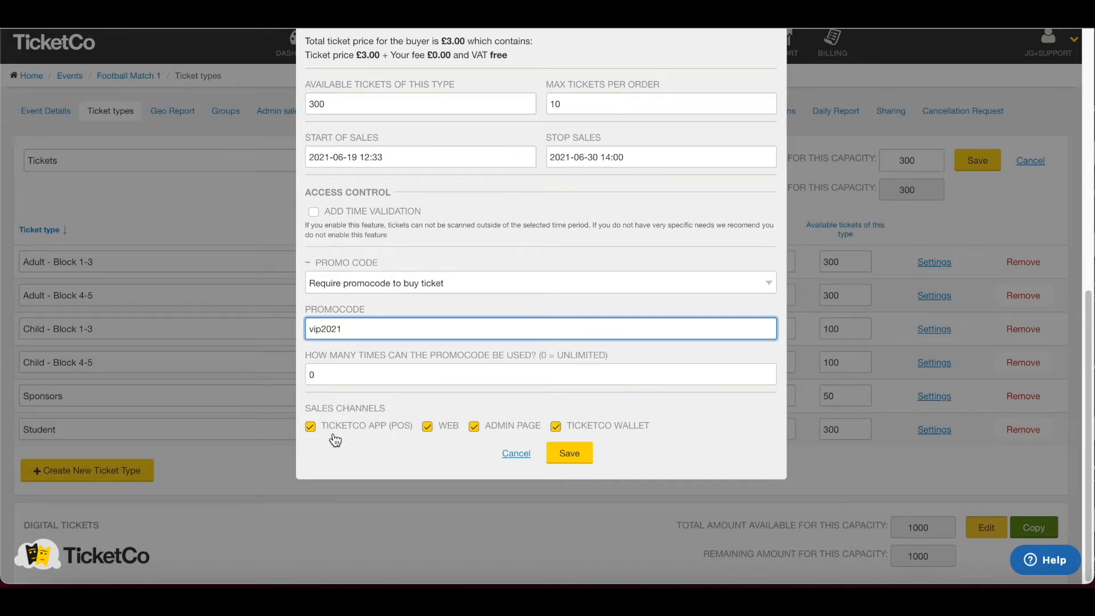
left_click(577, 456)
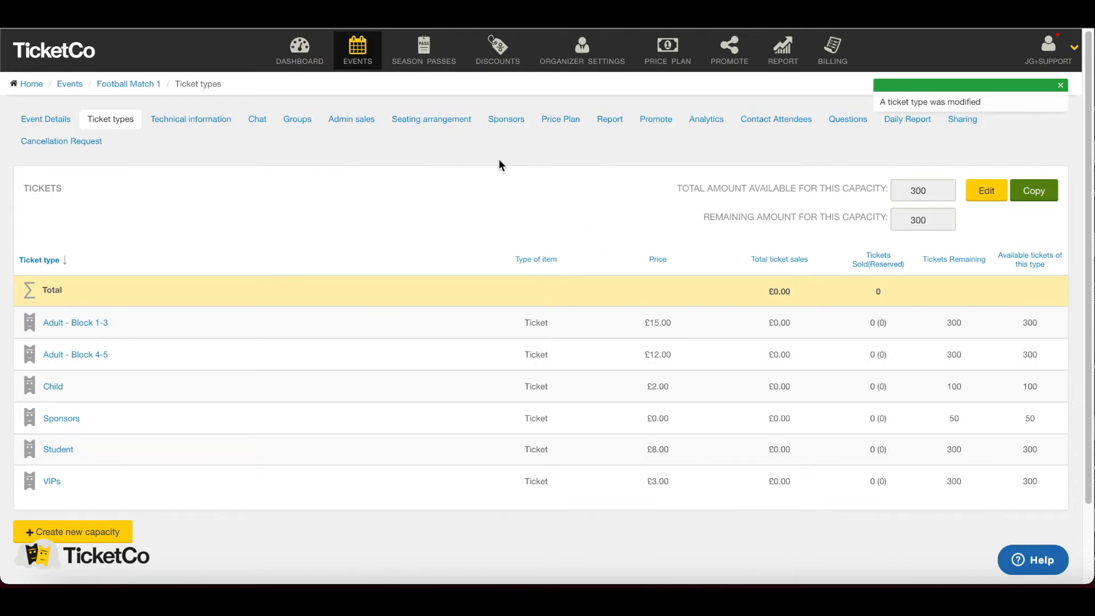
- Assign the Stadium 2021 seating template with Child, Sponsors and Student ticket types, and save
left_click(439, 120)
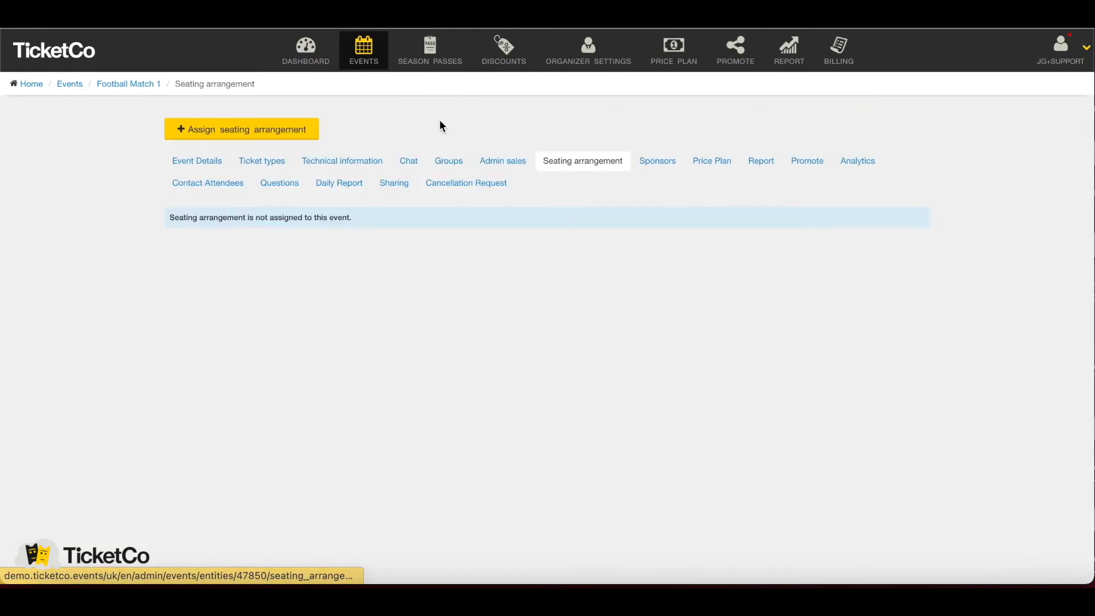
left_click(295, 132)
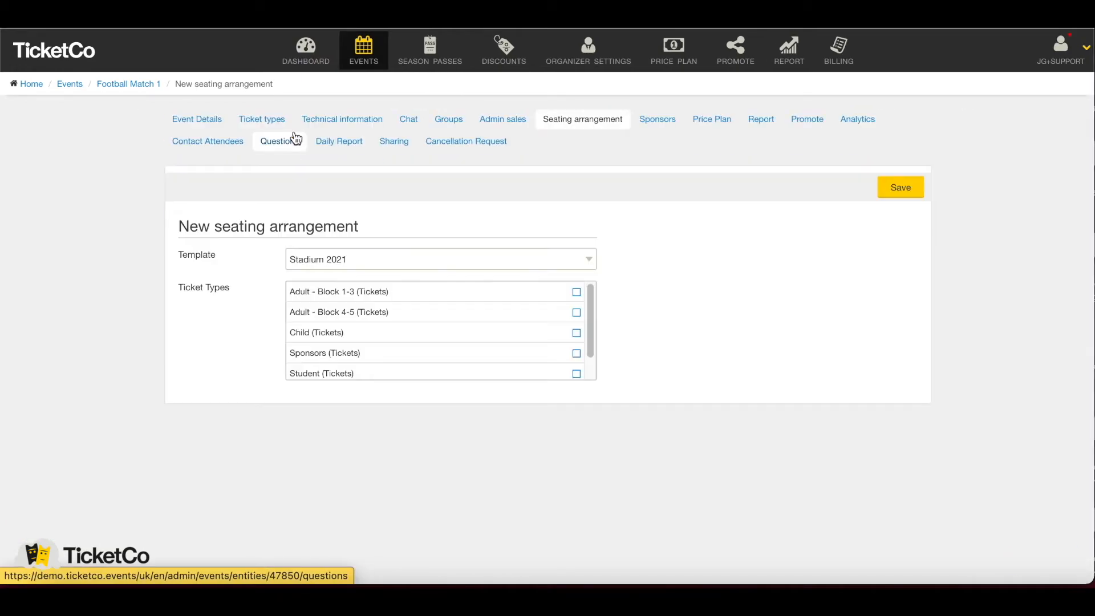
left_click(427, 267)
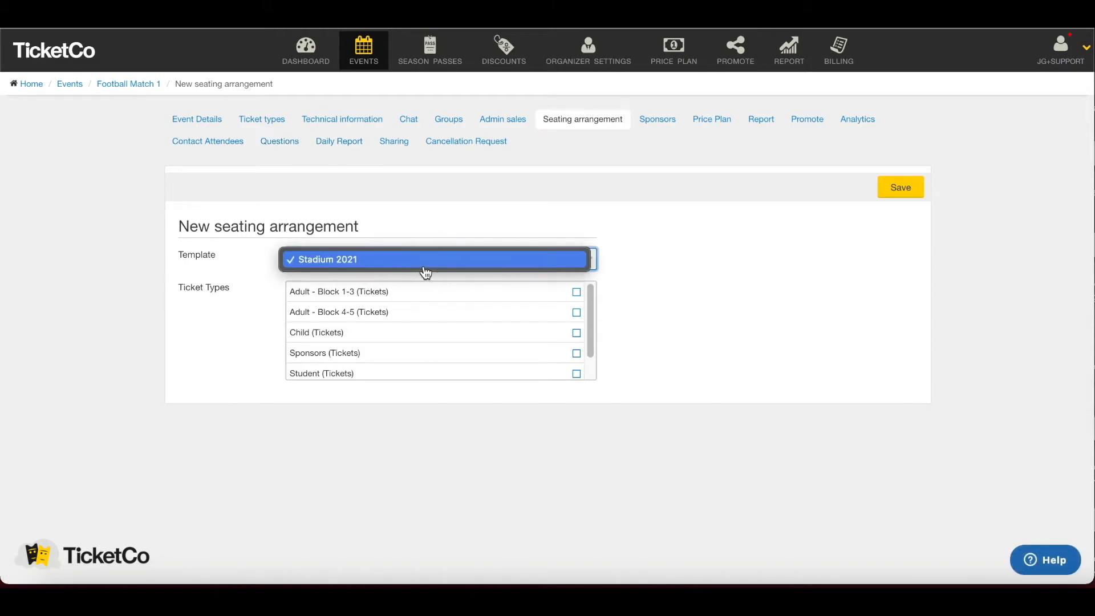
left_click(406, 267)
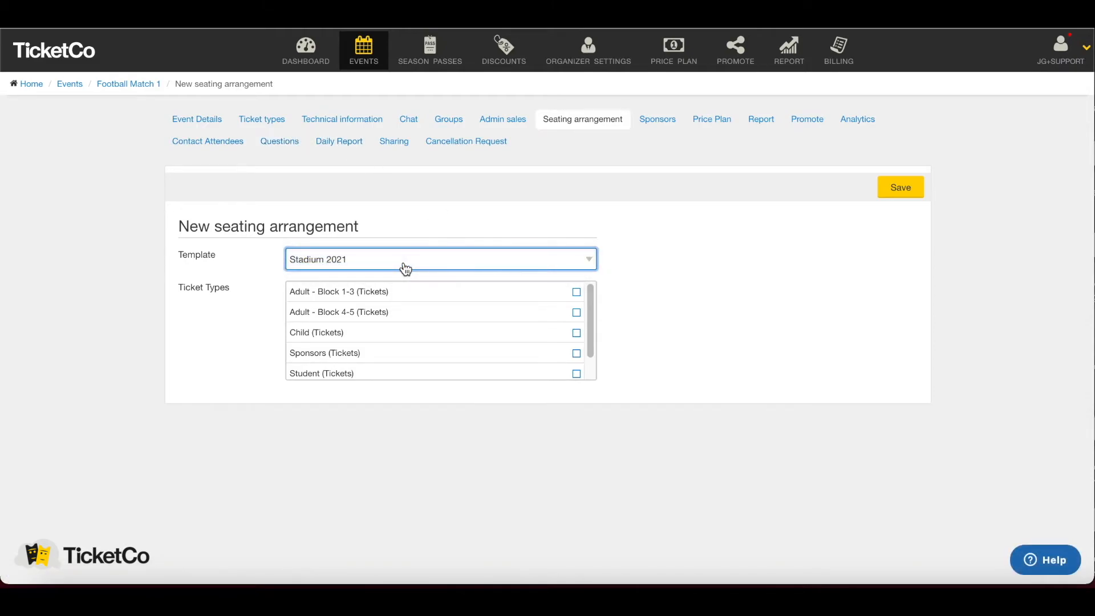
scroll(508, 305, "down", 1)
scroll(508, 305, "down", 1)
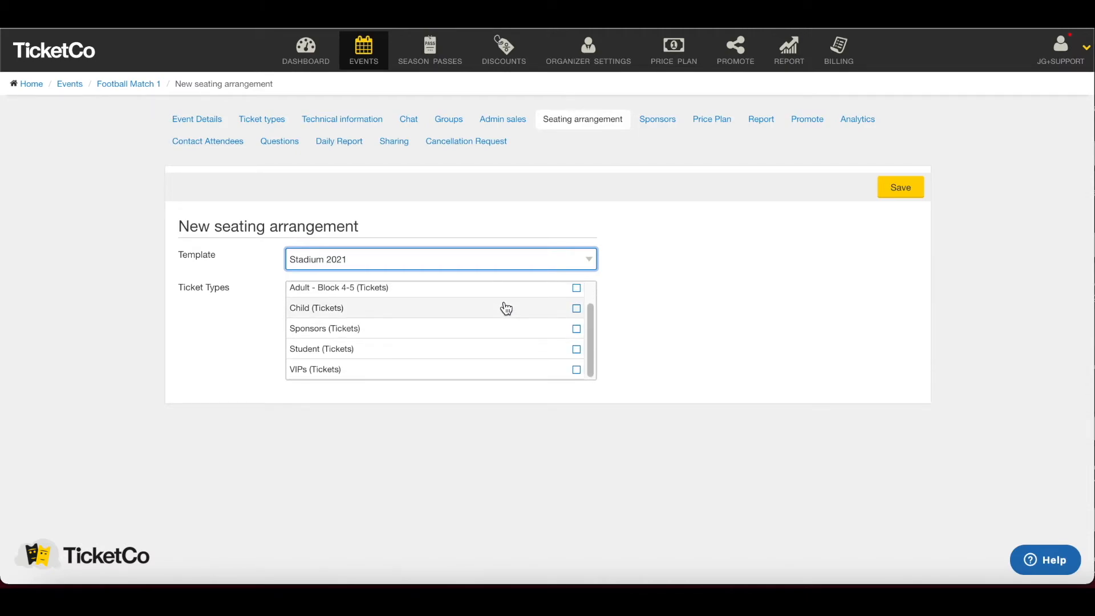
left_click(506, 308)
left_click(506, 328)
left_click(507, 349)
left_click(900, 187)
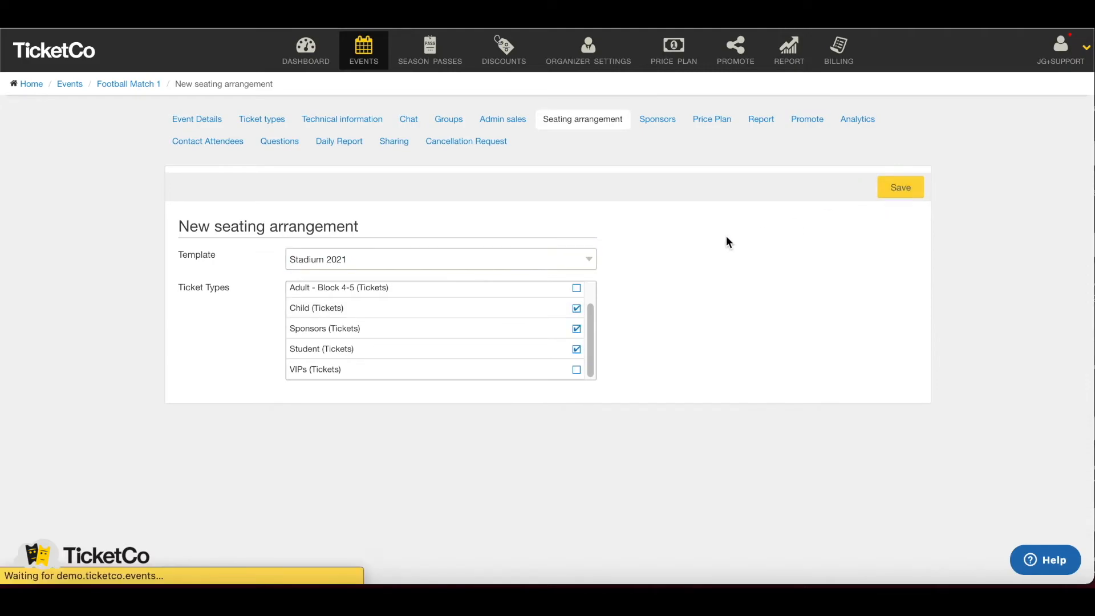
- Go to the event's price zone settings, which list Blocks 1–6
scroll(727, 242, "down", 1)
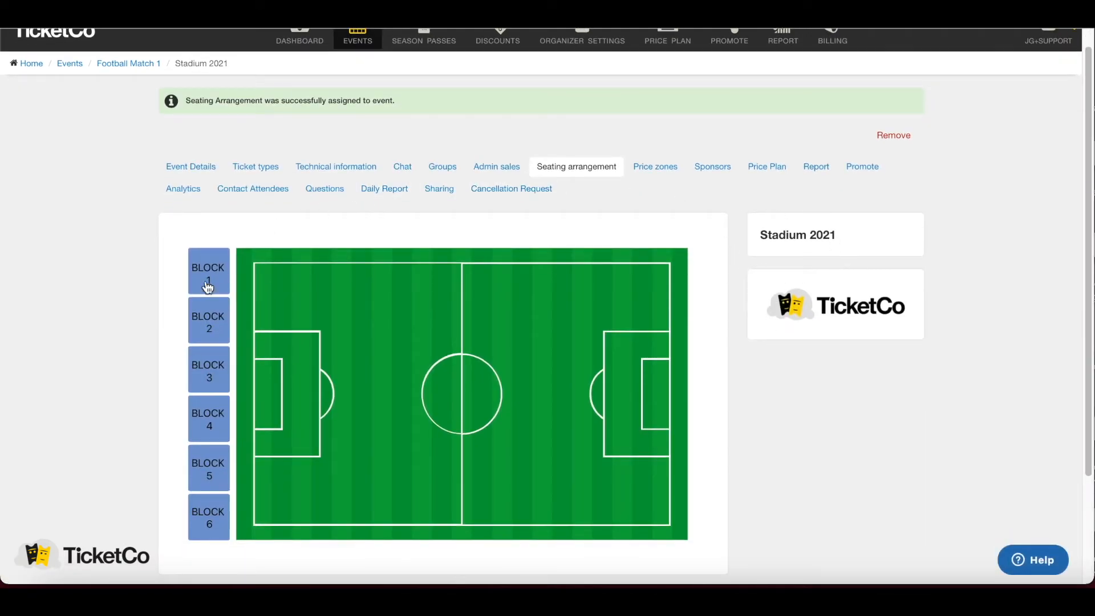
scroll(611, 299, "down", 1)
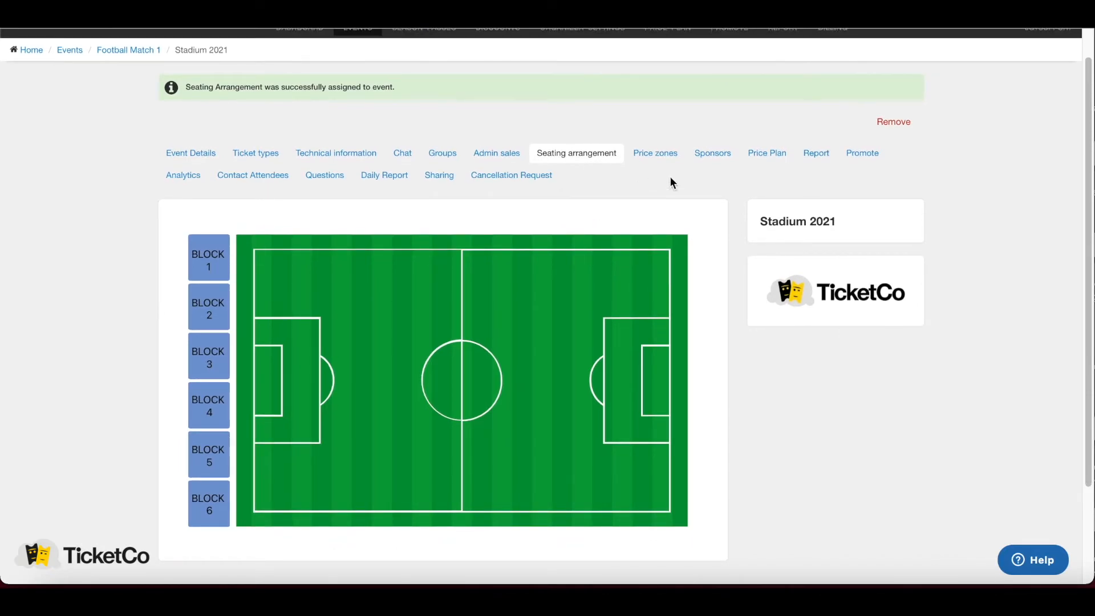
left_click(654, 161)
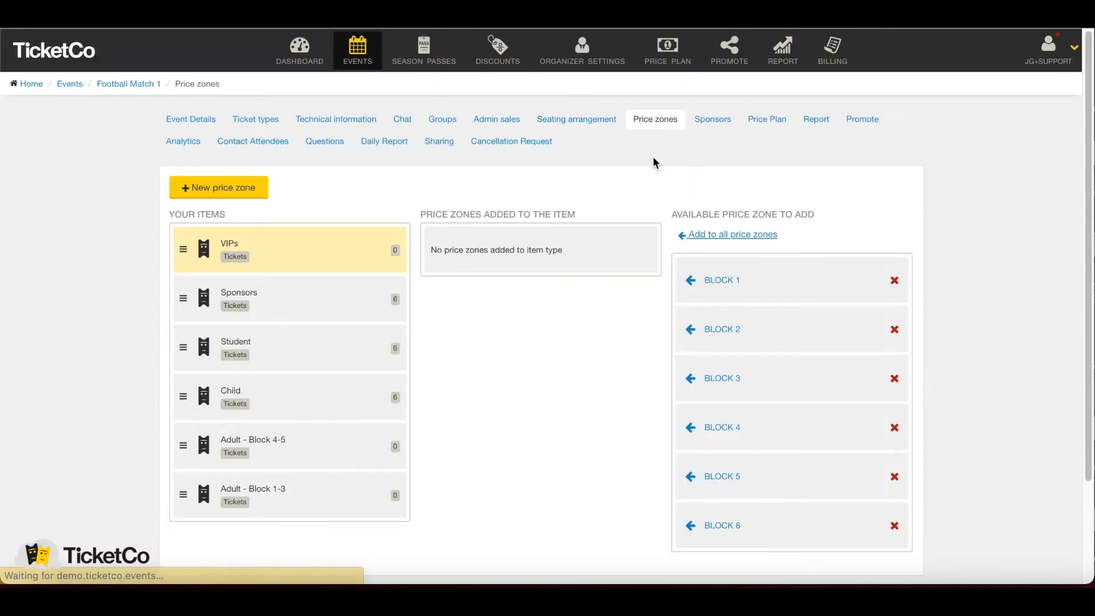
- Assign Block 6 to VIPs and Blocks 1, 2 and 3 to Adult - Block 1-3
scroll(610, 180, "down", 1)
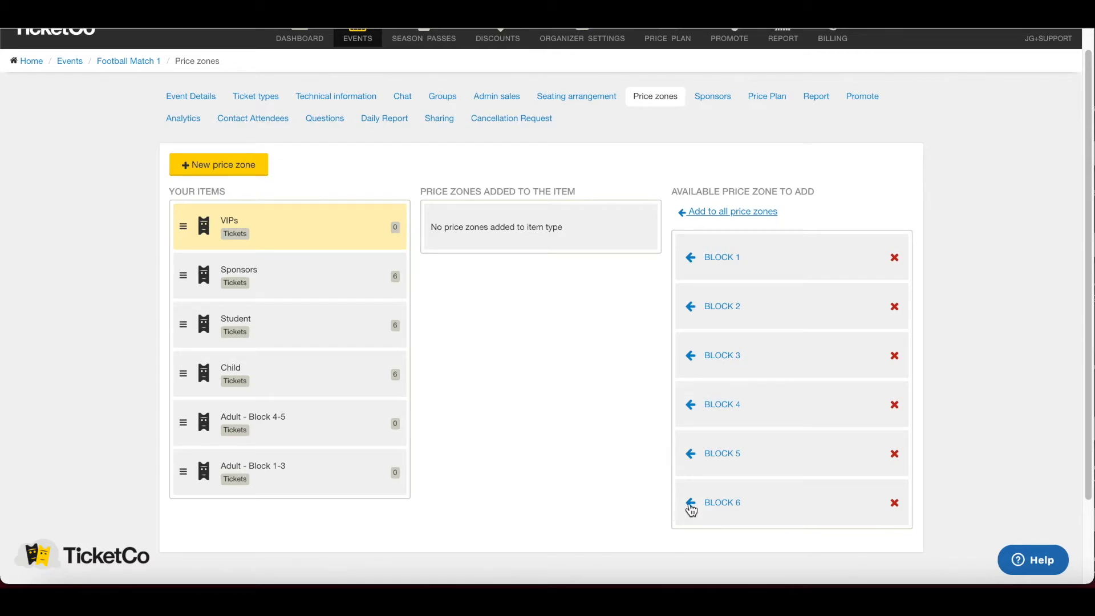
left_click(690, 504)
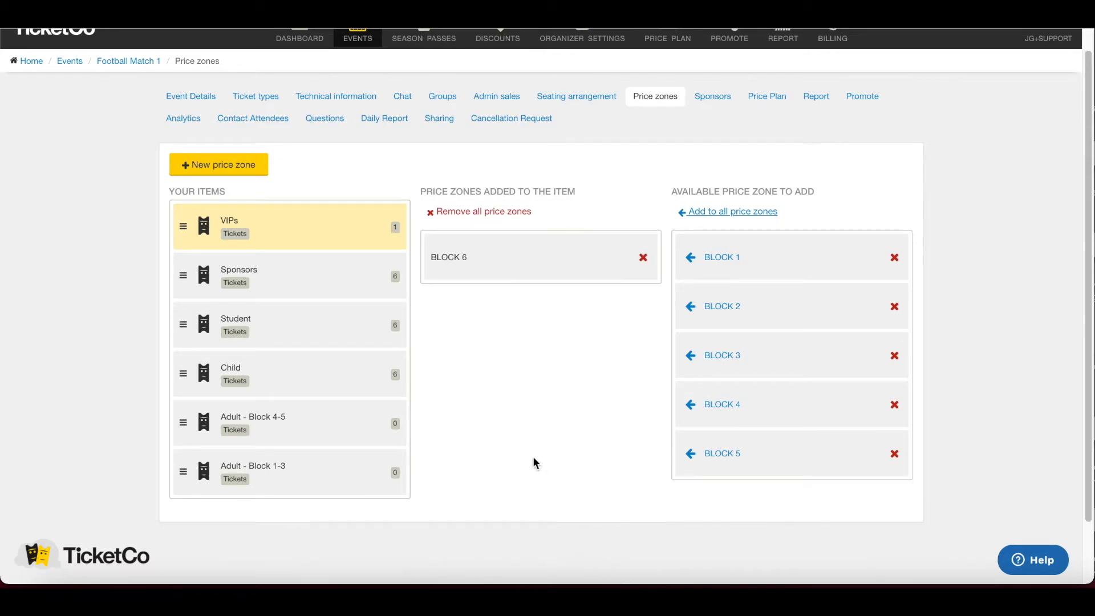
left_click(312, 470)
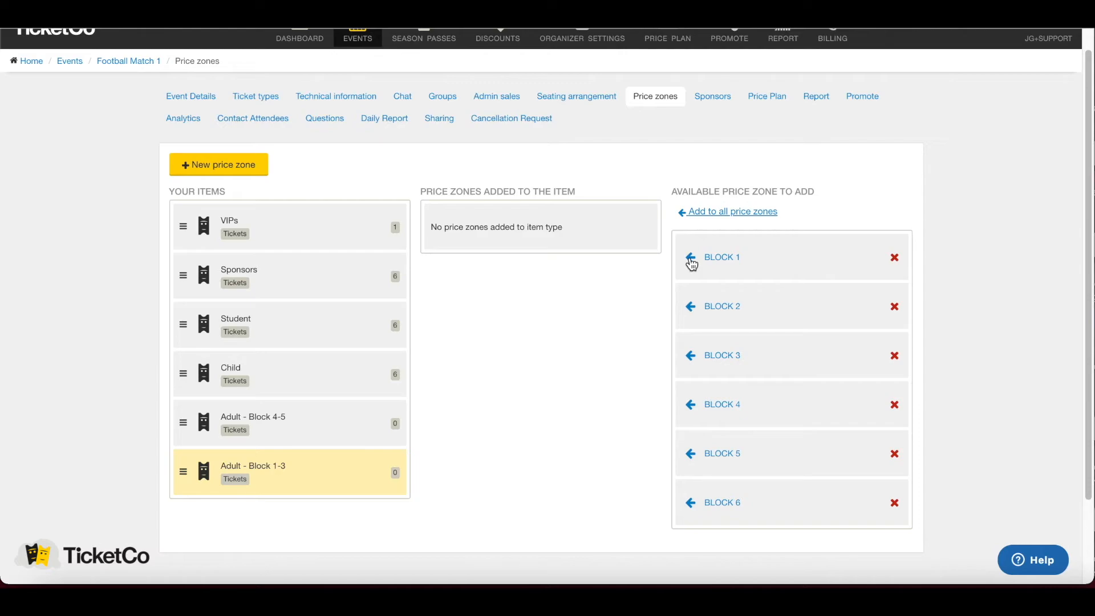
left_click(691, 261)
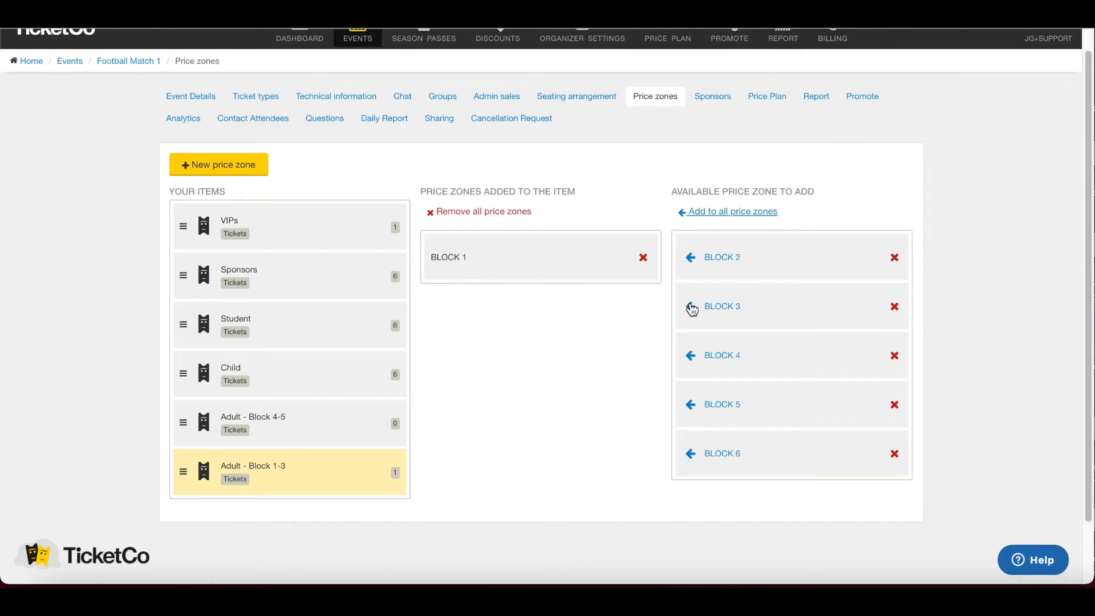
left_click(690, 261)
left_click(690, 261)
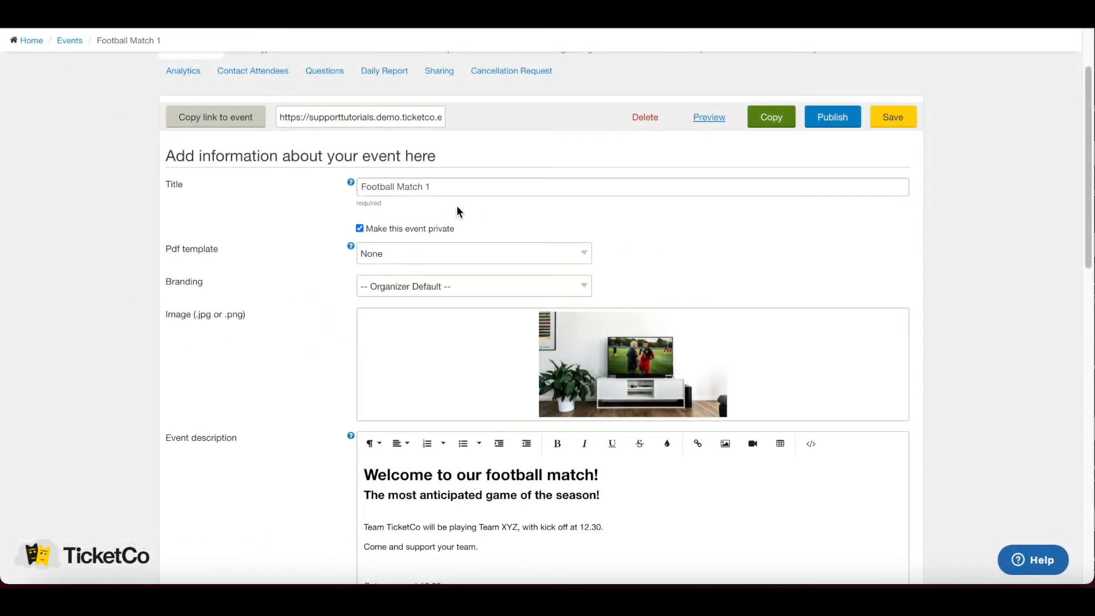
- Copy the event as 'Football Match 2' starting 1 July 2021 at 13:00, and save
left_click(771, 124)
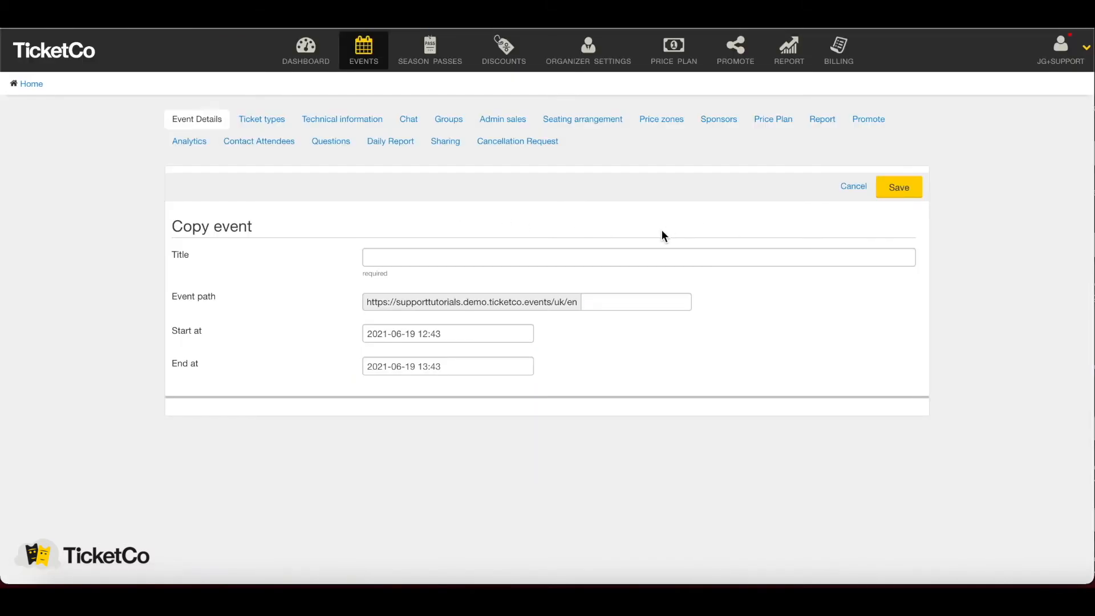
left_click(369, 253)
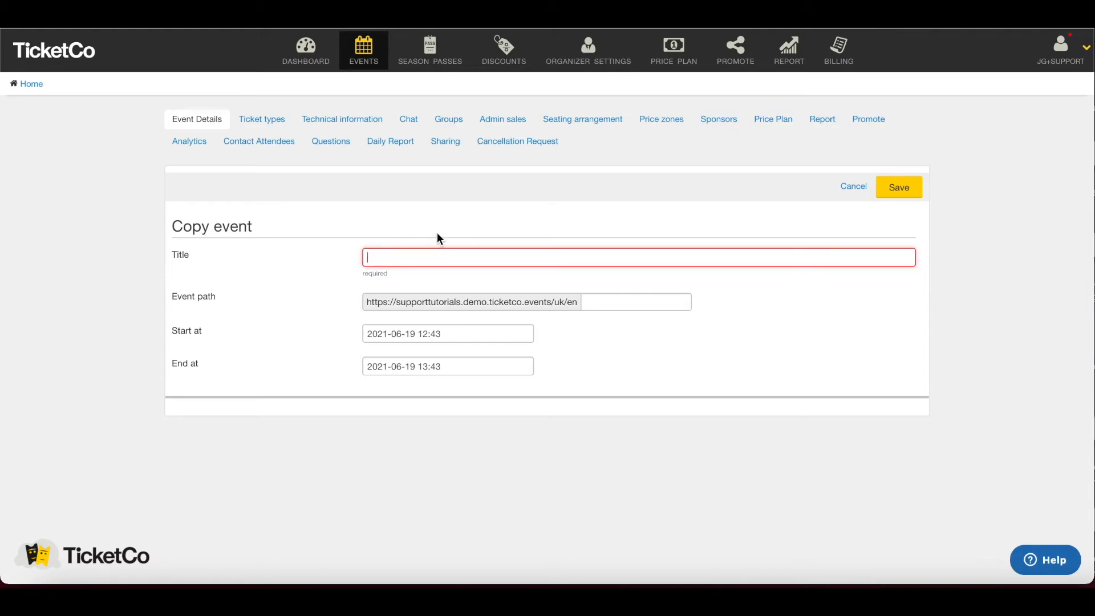
type("Football ")
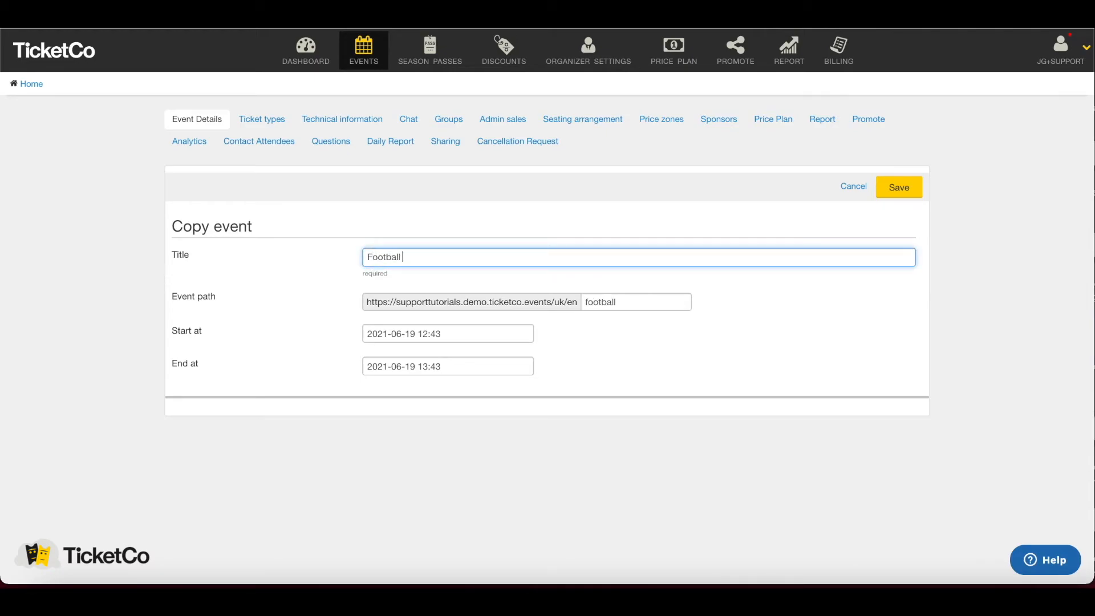
type("Match 2")
left_click(408, 334)
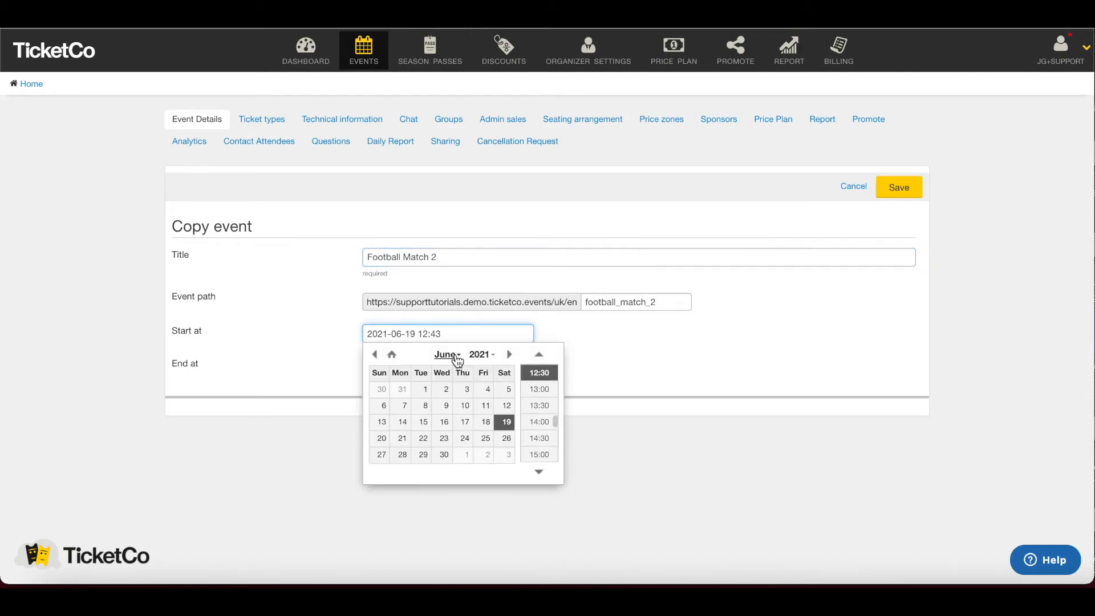
left_click(628, 367)
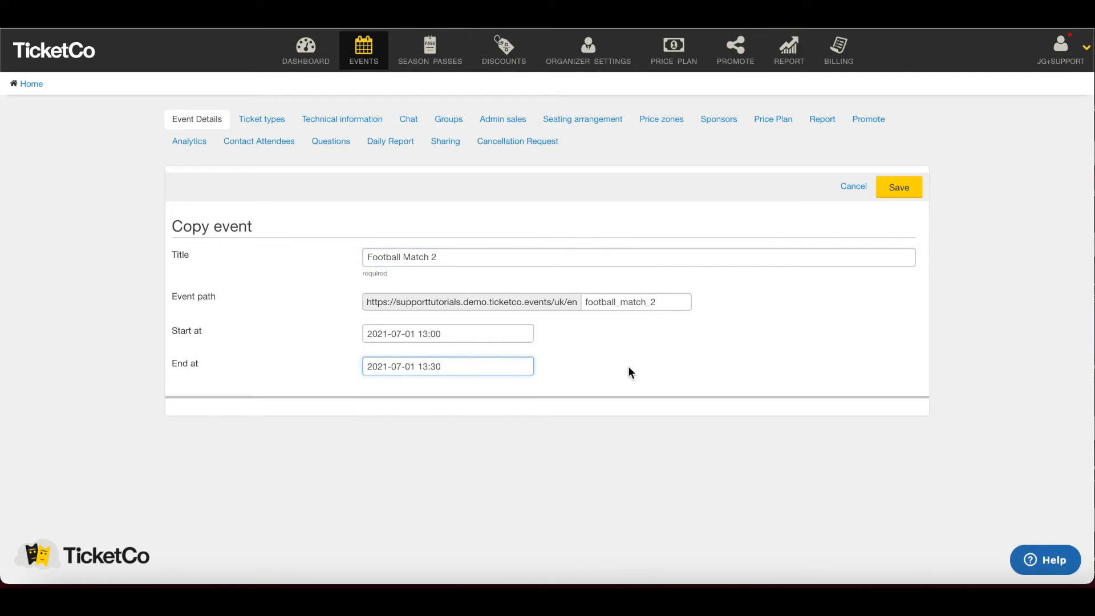
left_click(895, 188)
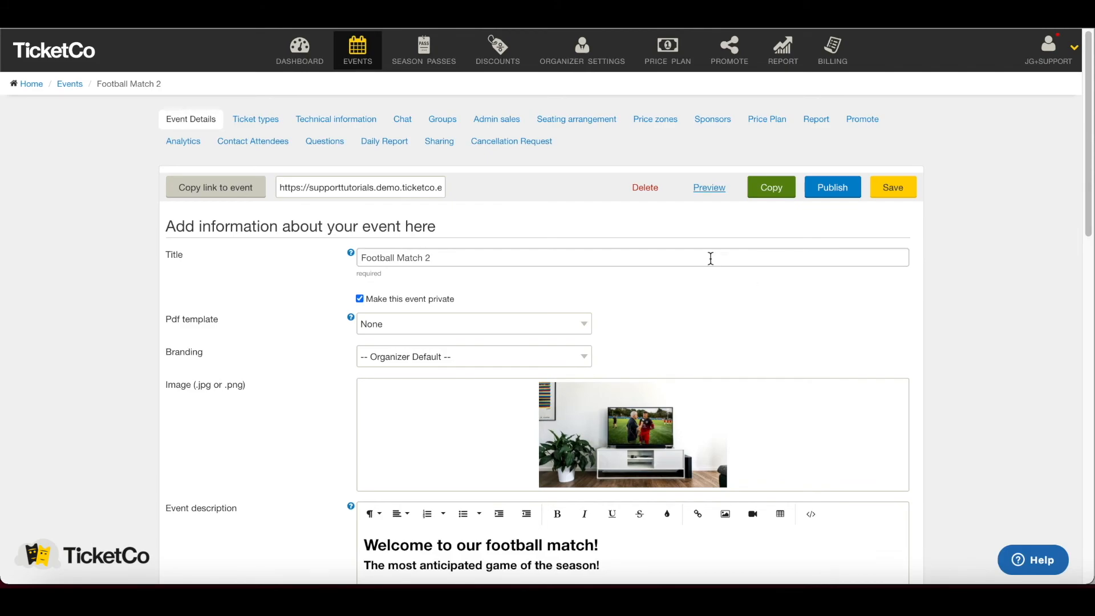
- View Football Match 2's sales report, all at £0.00, and download it as XLS
left_click(812, 126)
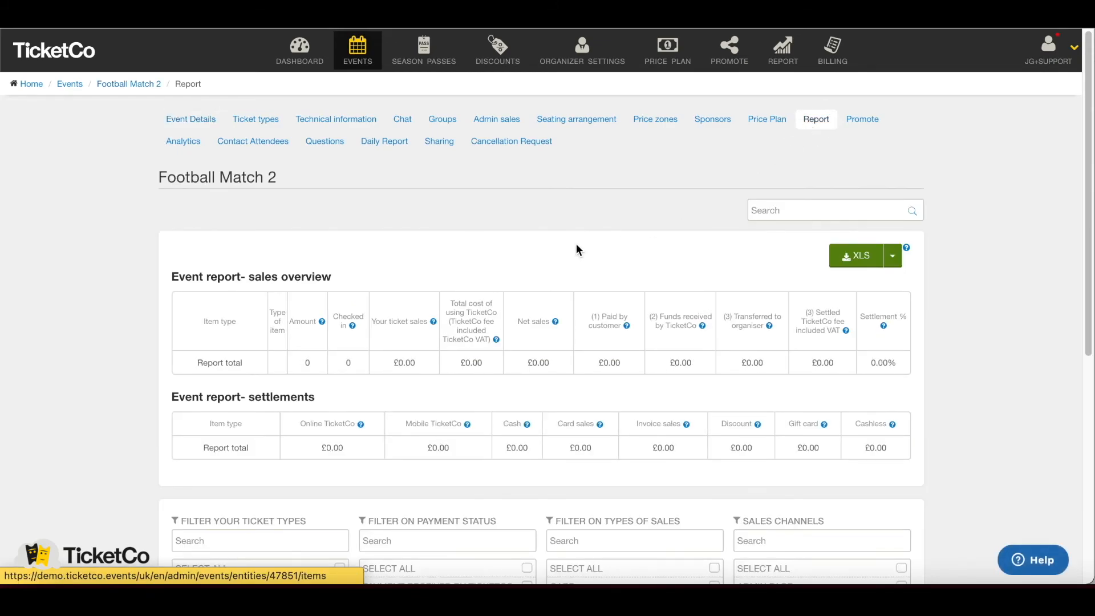
scroll(558, 242, "down", 3)
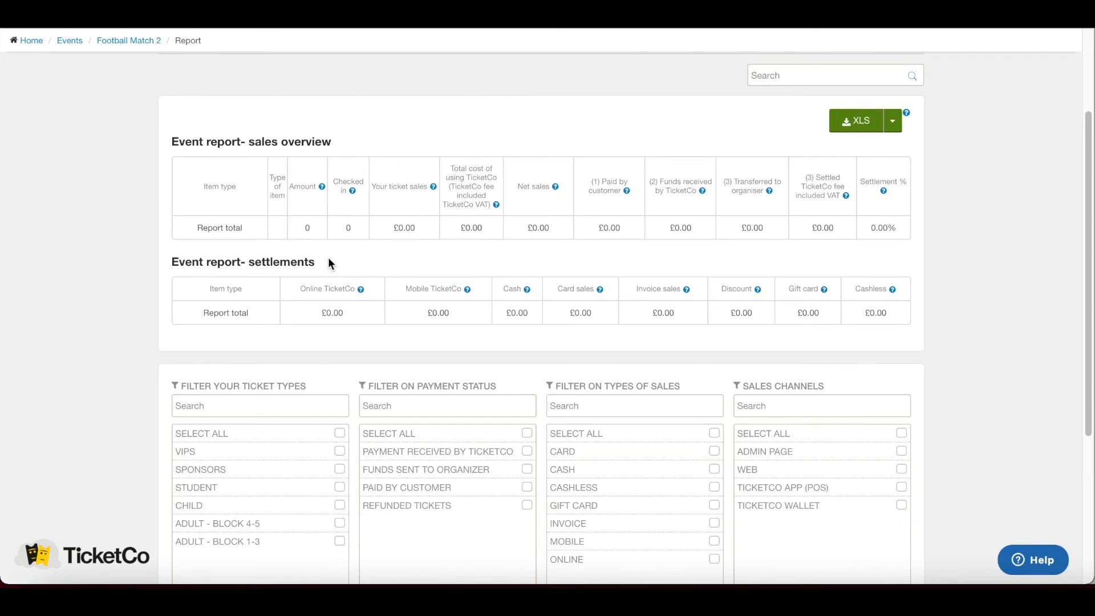
scroll(493, 265, "down", 2)
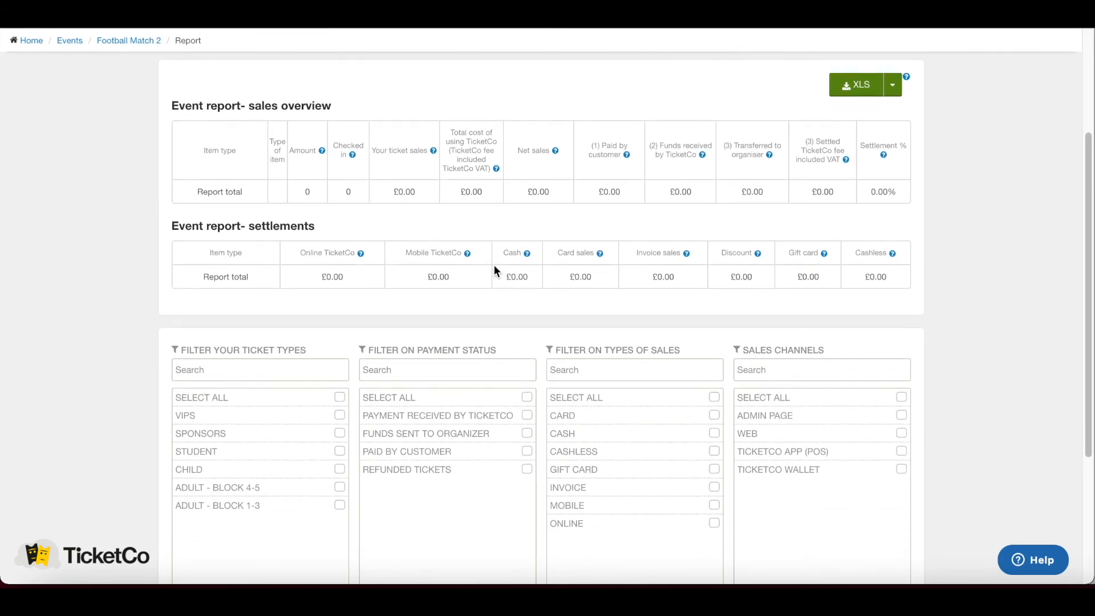
scroll(495, 270, "down", 2)
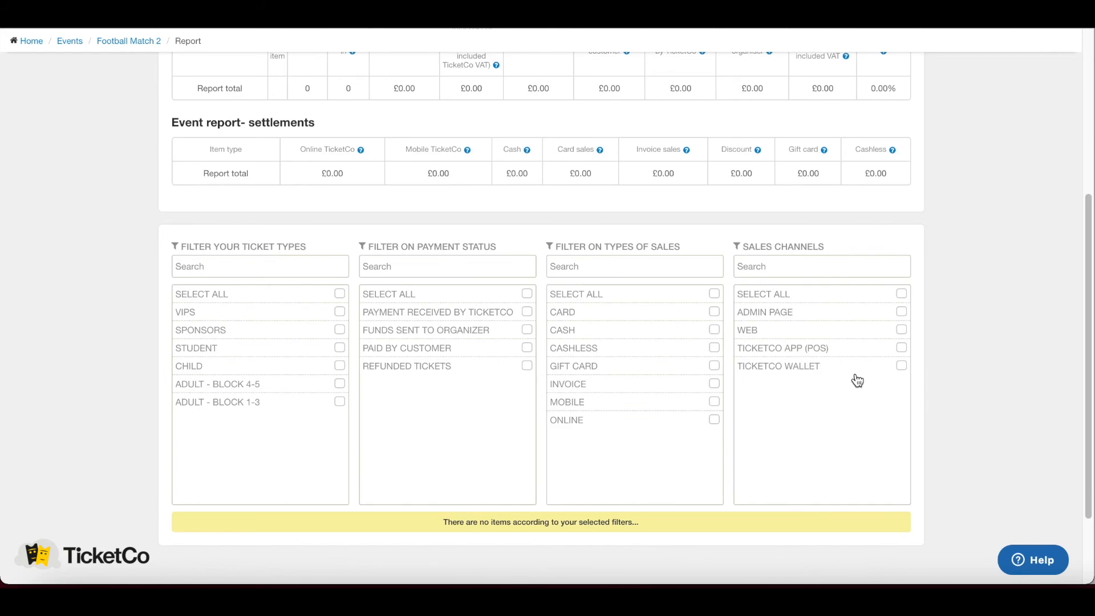
scroll(857, 380, "up", 4)
left_click(852, 230)
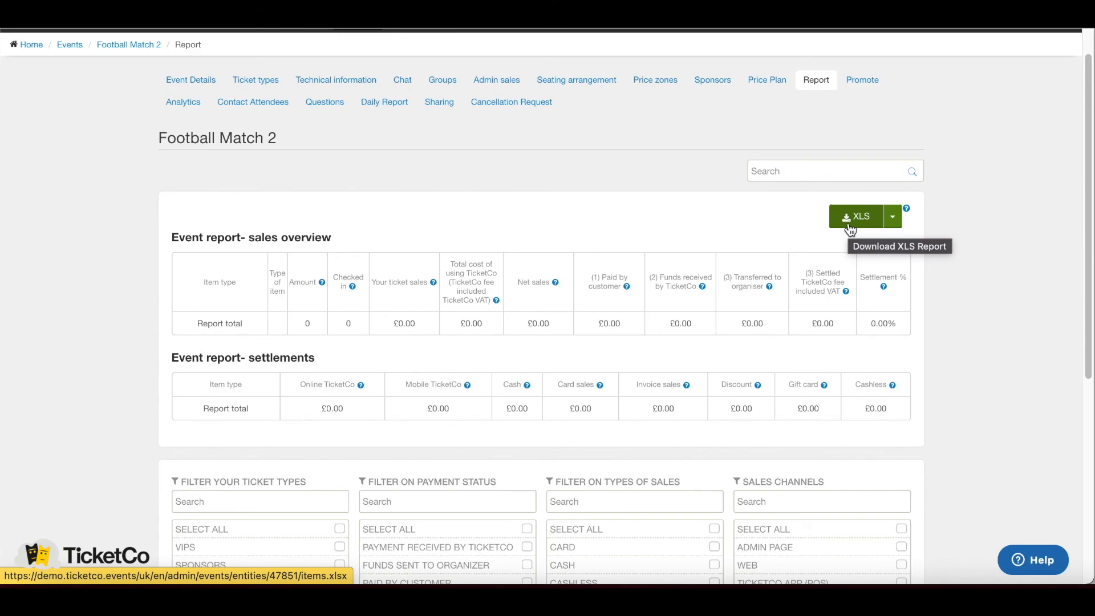
scroll(493, 237, "up", 1)
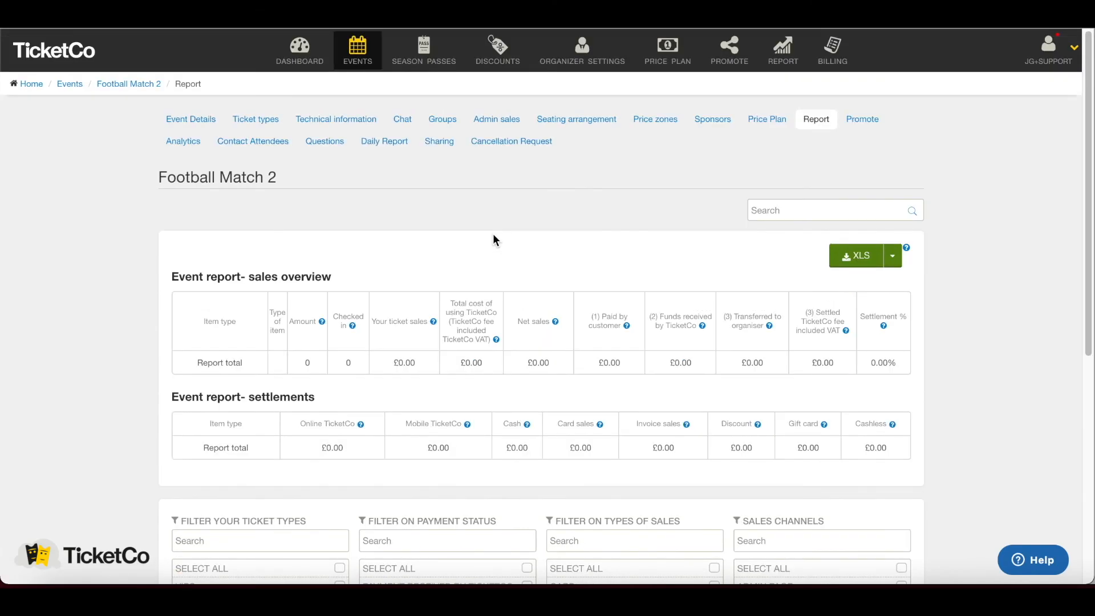